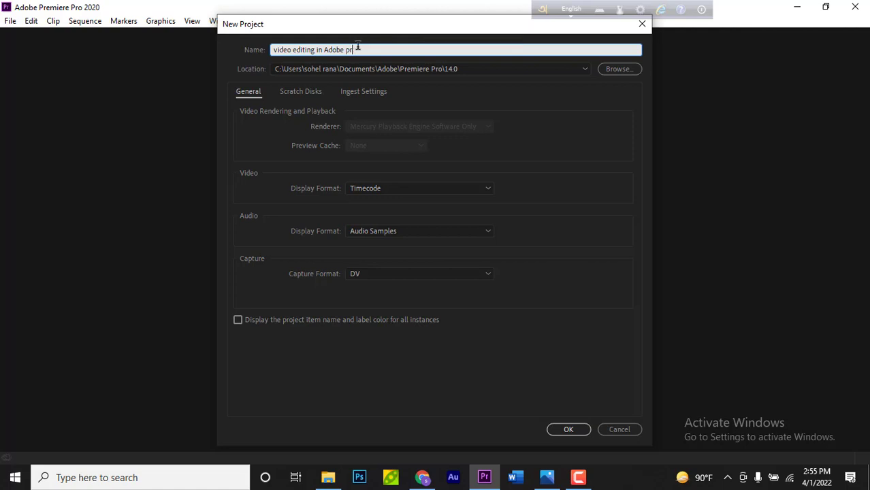
Name the new project "video editing in Adobe primier pro Bangla tutorial" and create it with the default settings
text(ip)
key(BackSpace)
text(me)
key(BackSpace)
text(ier pro )
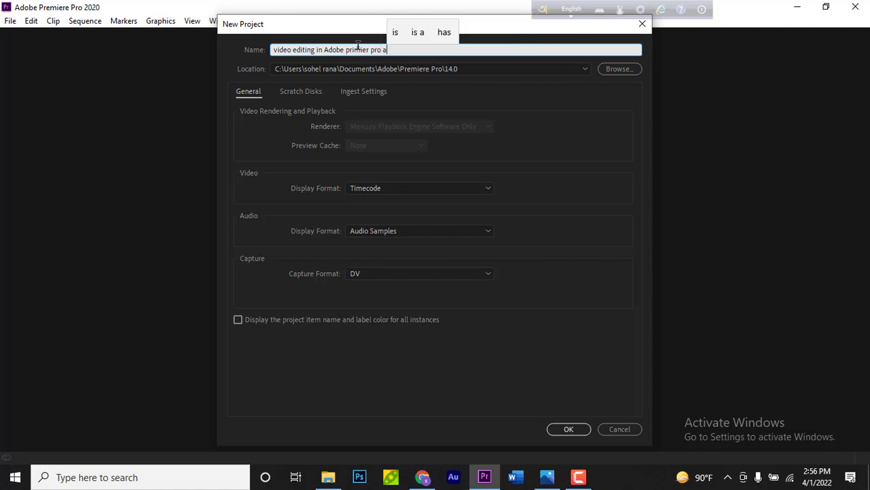
text(Bangla tu)
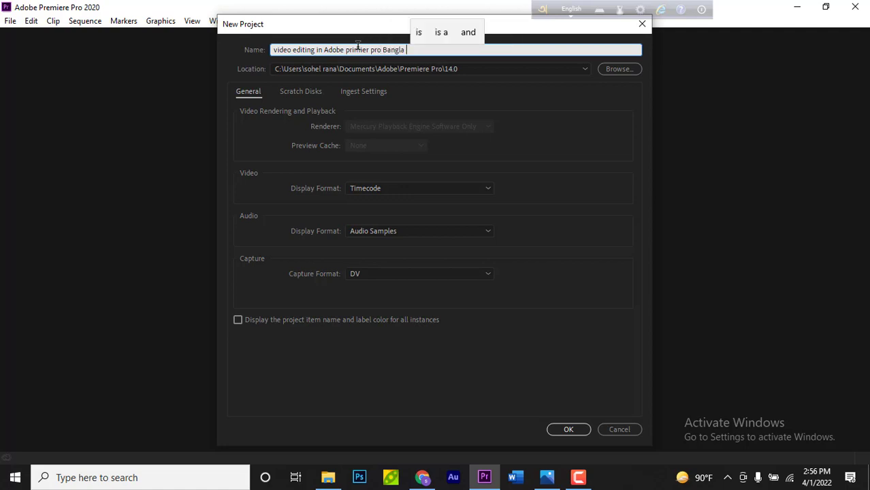
text(torial)
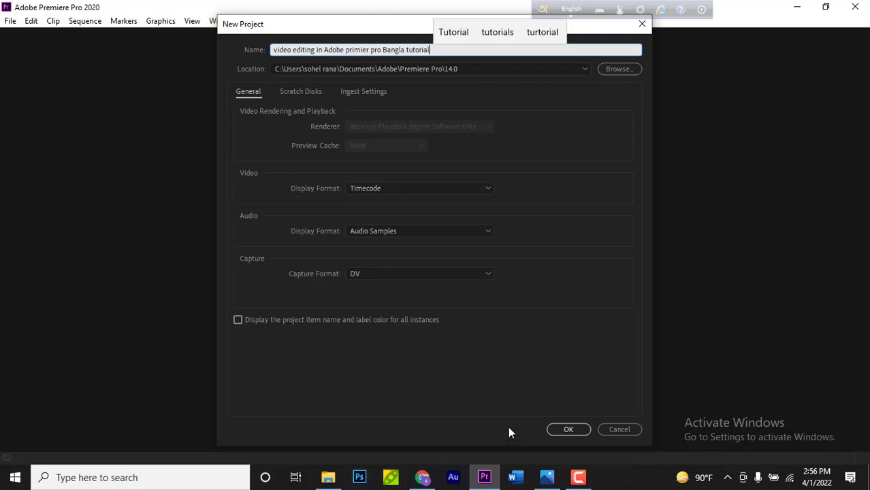
click(569, 429)
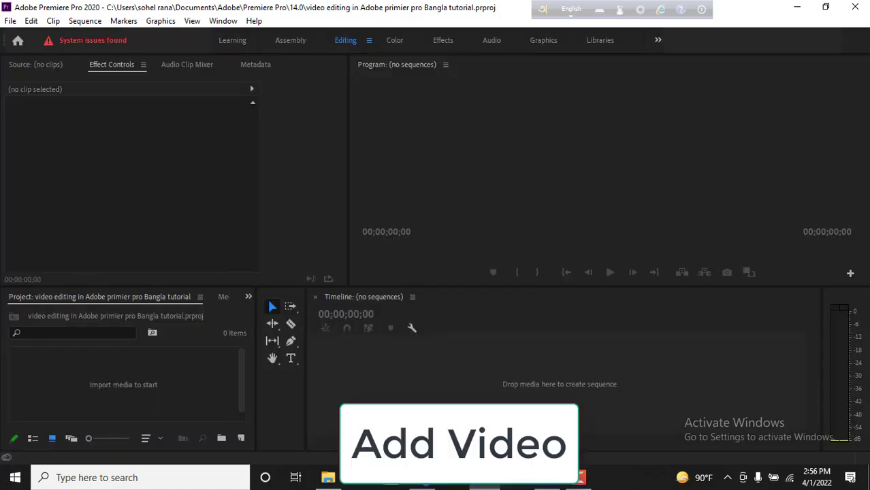
Import the Rfl folder from Local Disk (D:) into the project
click(329, 478)
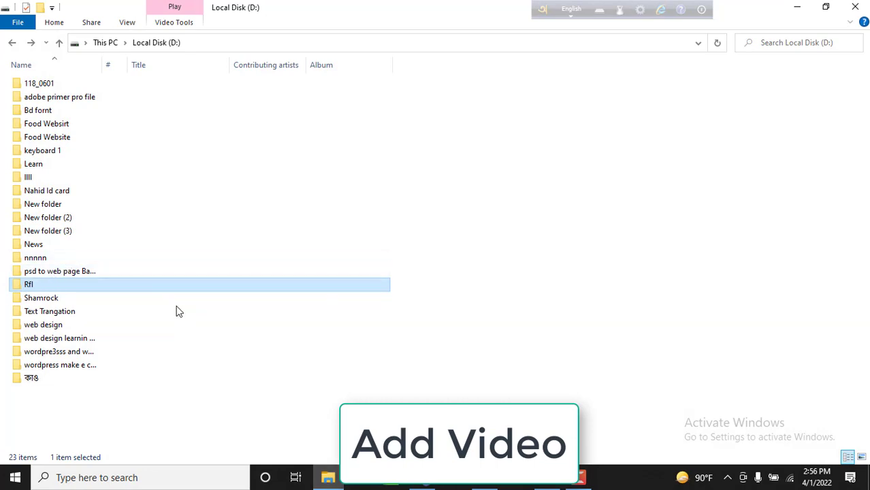
drag(178, 311, 92, 392)
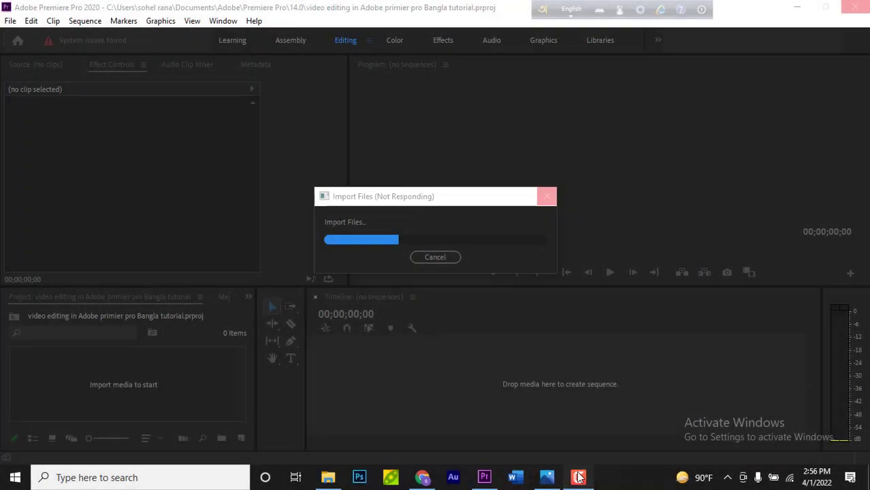
click(578, 478)
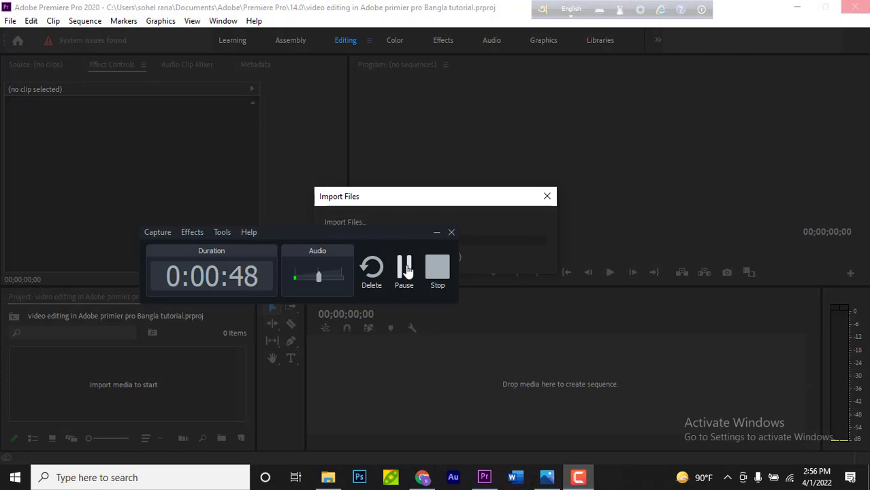
click(402, 267)
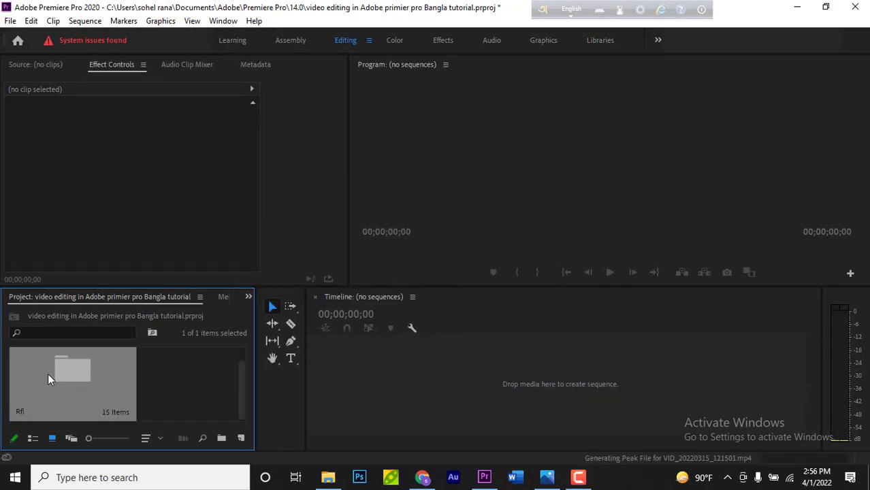
Open the Rfl bin, load buy.mp4 into the source monitor and preview it
double_click(51, 373)
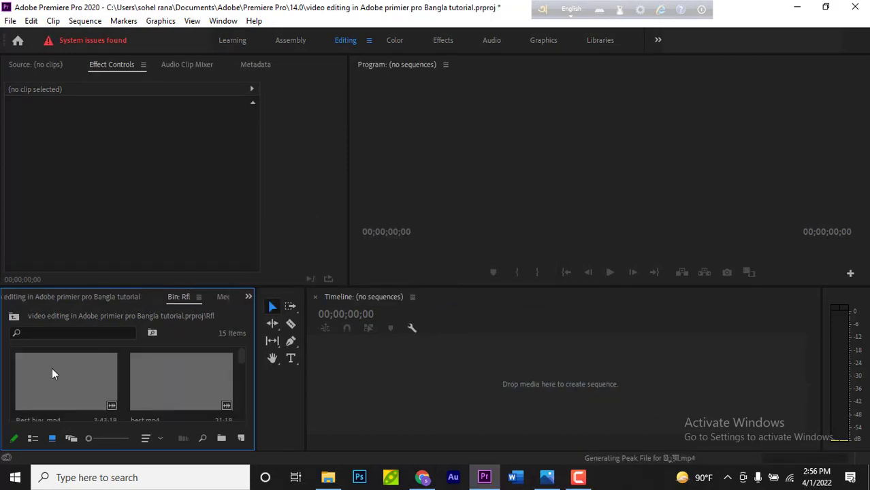
scroll(193, 389, down, 3)
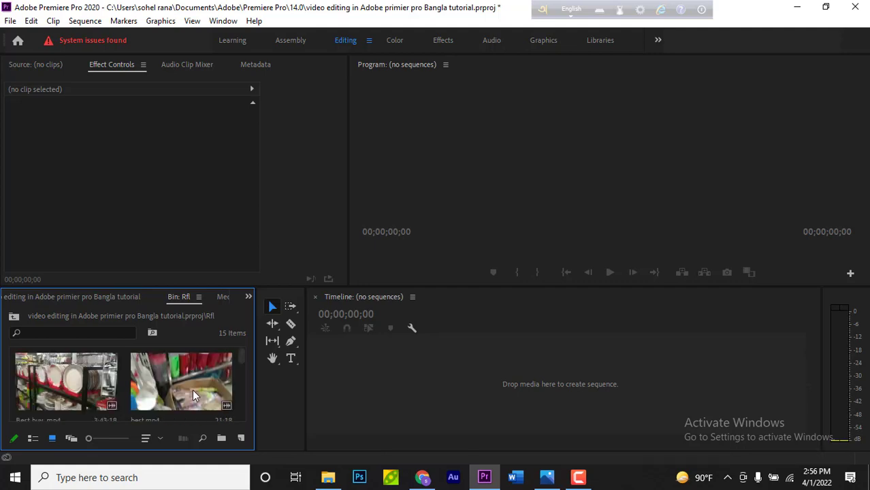
scroll(193, 390, down, 2)
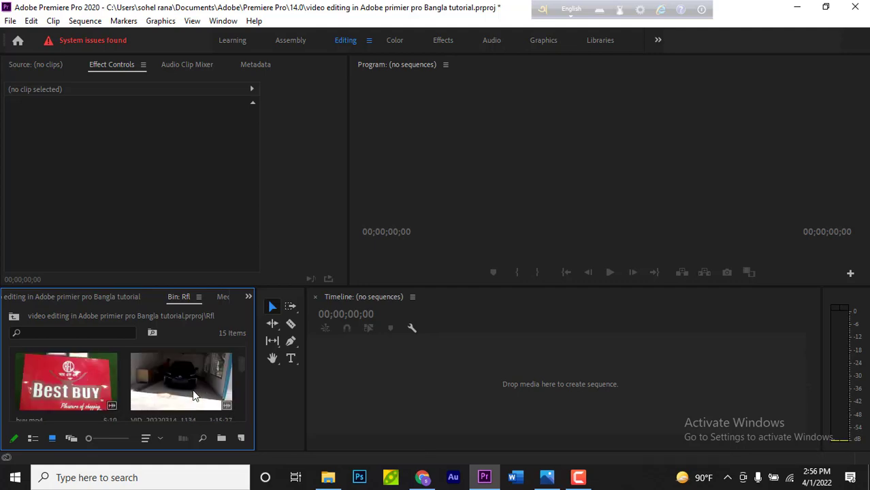
click(66, 394)
double_click(67, 394)
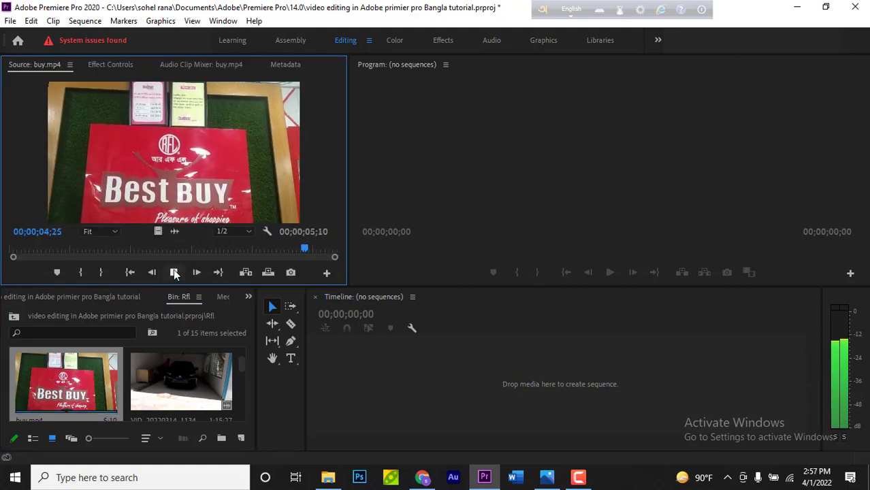
click(174, 273)
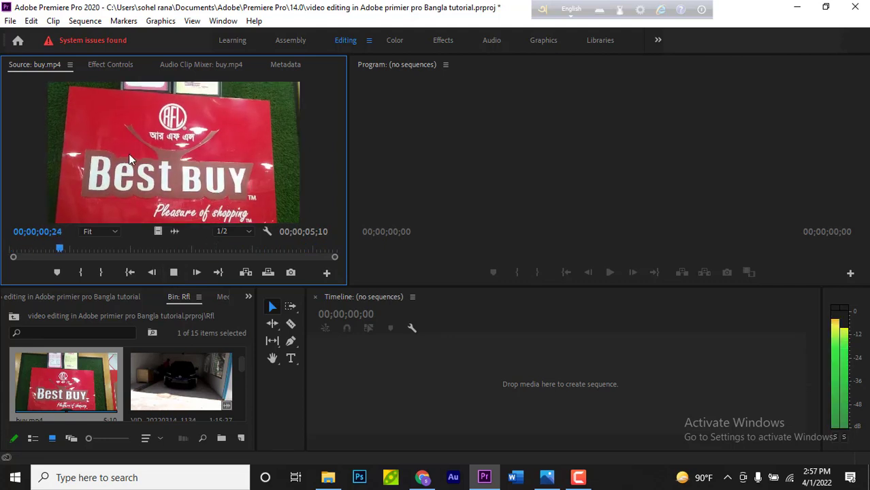
key(space)
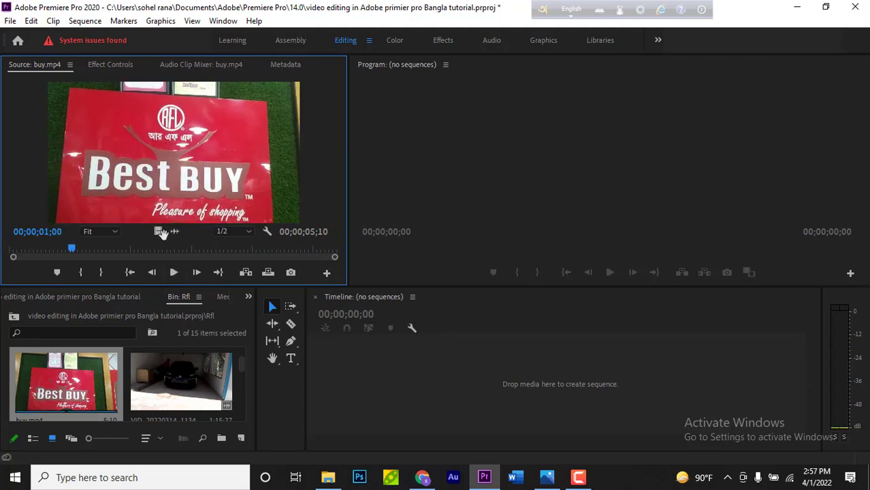
Create a sequence from buy.mp4 with its video and audio, and play it back
drag(155, 174, 340, 371)
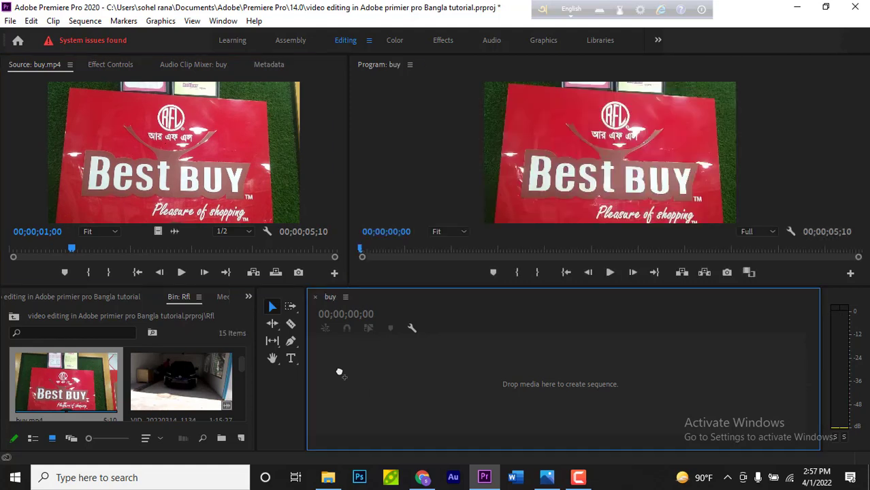
key(space)
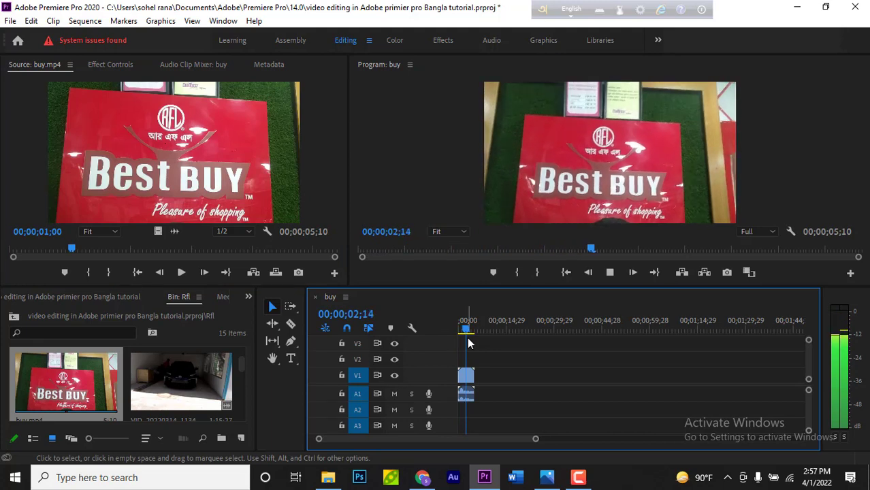
key(space)
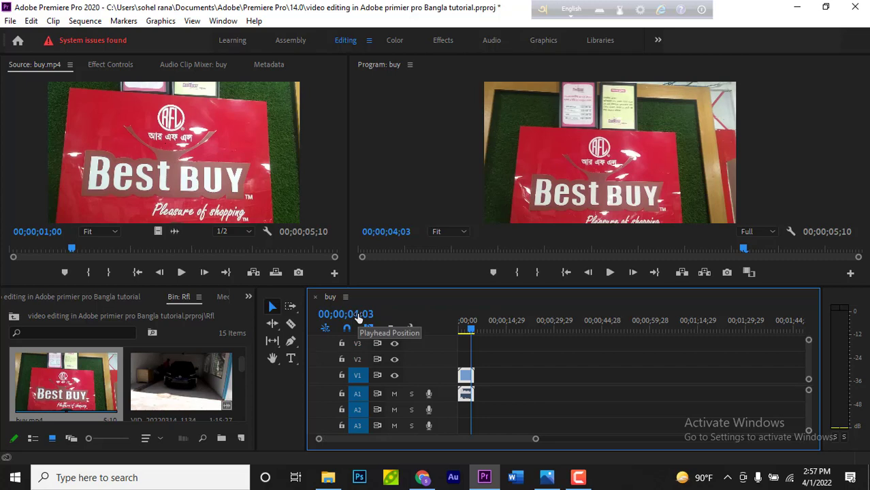
Replace the clip in the sequence with only the video of buy.mp4 on V1, and play it from the start
key(Delete)
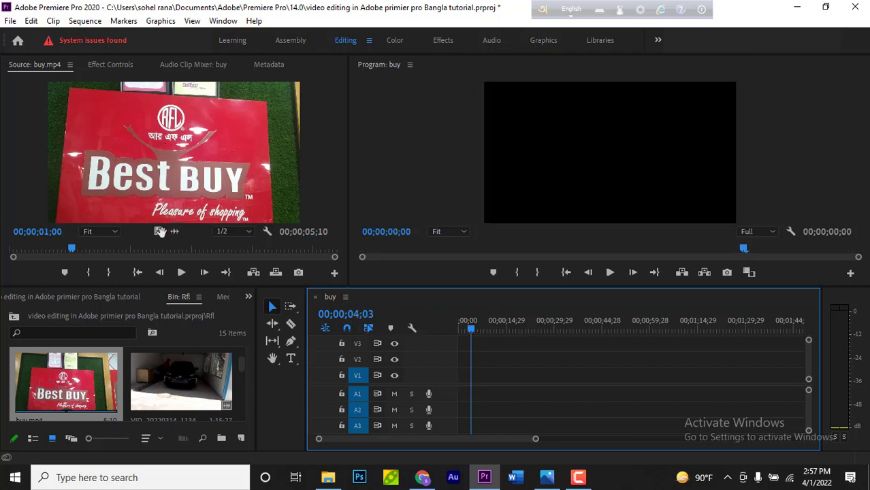
drag(157, 230, 467, 379)
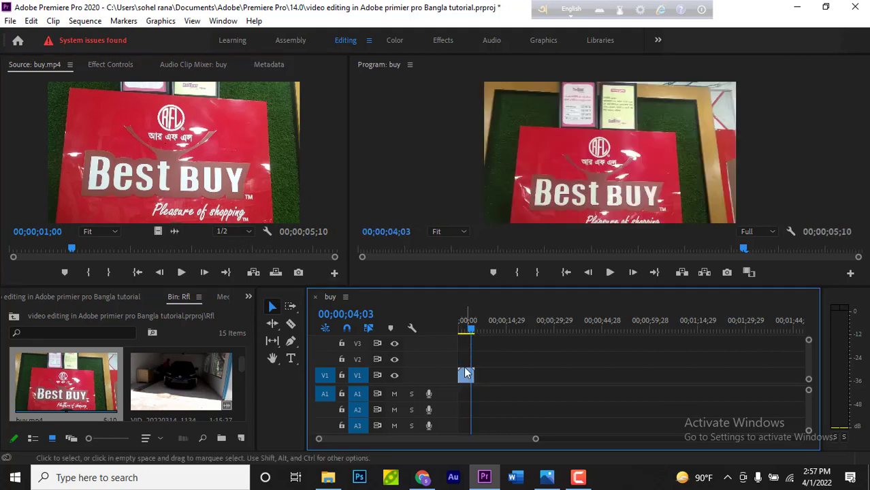
drag(473, 331, 441, 326)
key(space)
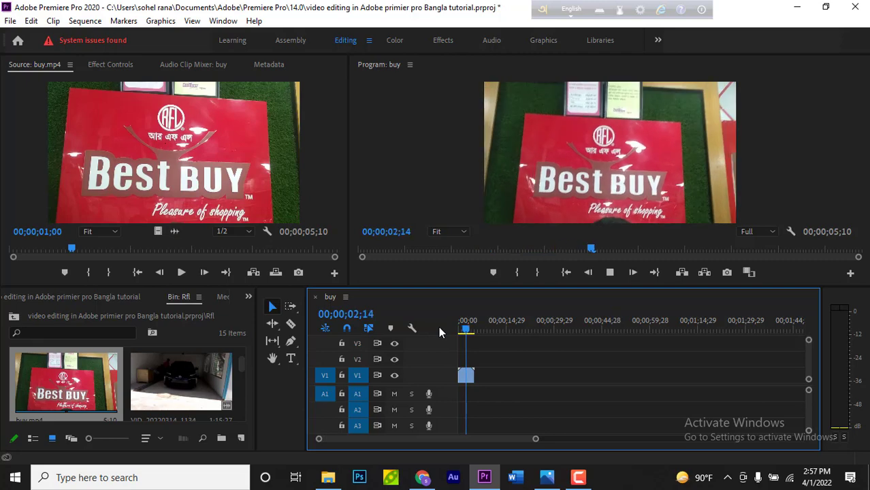
key(space)
Preview Best buy .mp4 from the bin and add only its video to V1 directly after the first clip
scroll(134, 377, up, 1)
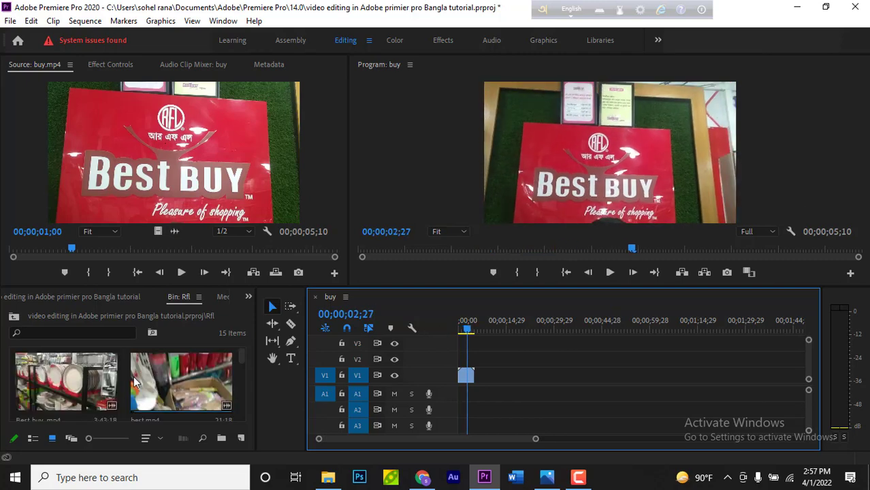
double_click(65, 395)
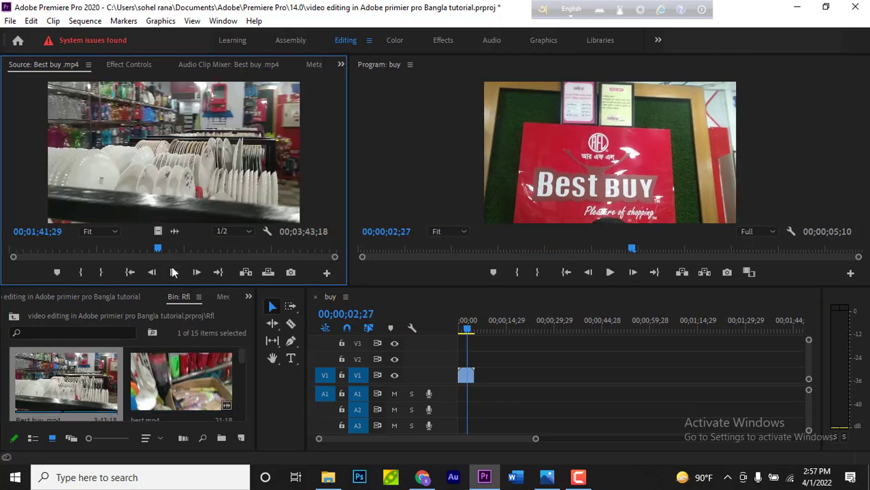
click(173, 273)
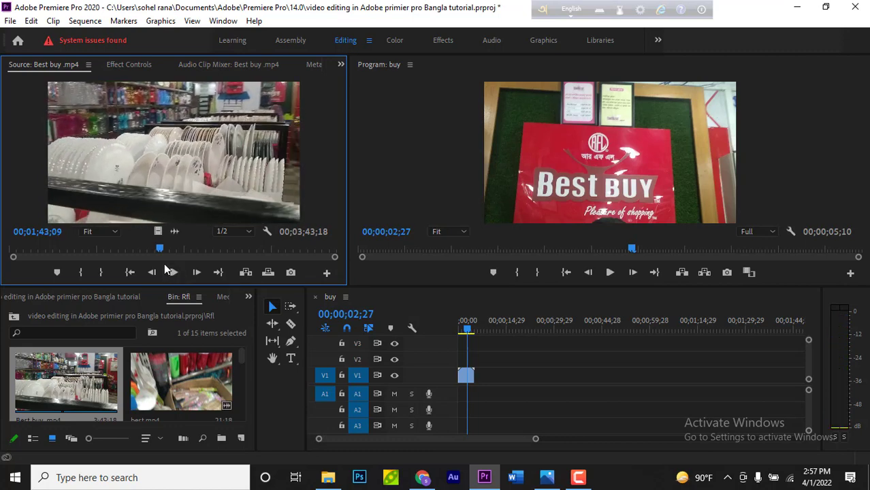
drag(158, 231, 485, 378)
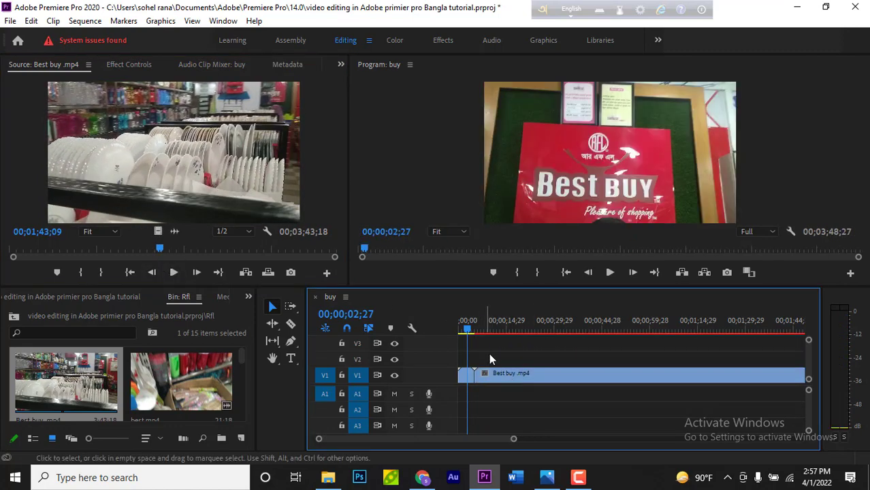
drag(501, 373, 509, 376)
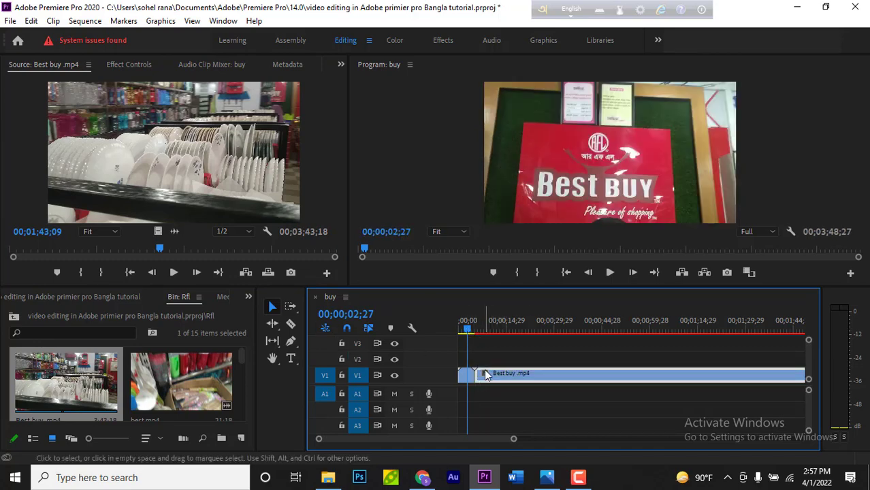
Play the sequence through the cut between buy.mp4 and Best buy .mp4
key(space)
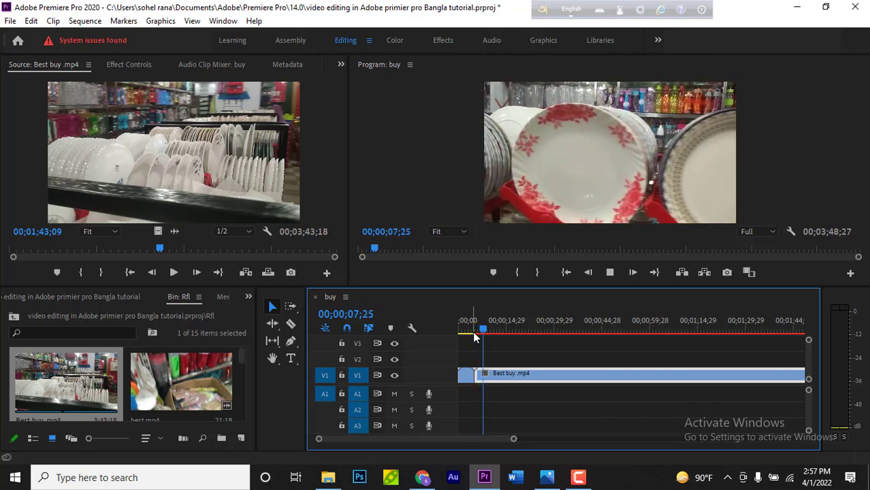
key(space)
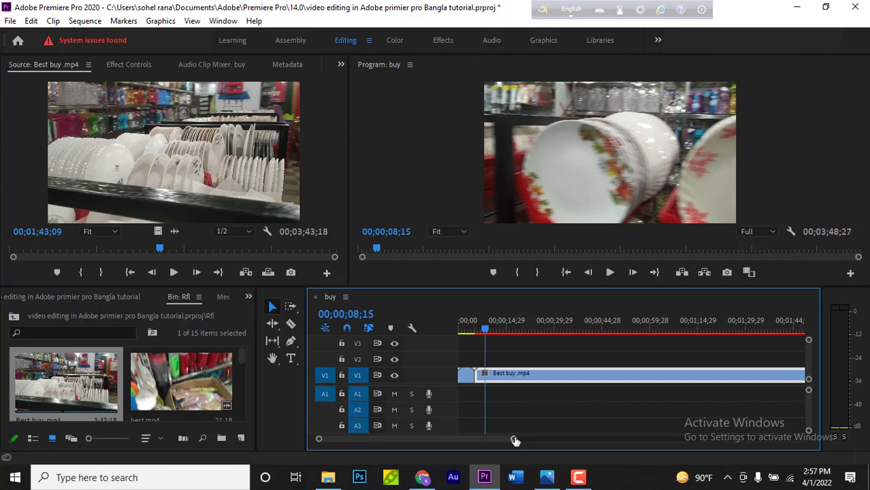
drag(514, 439, 620, 444)
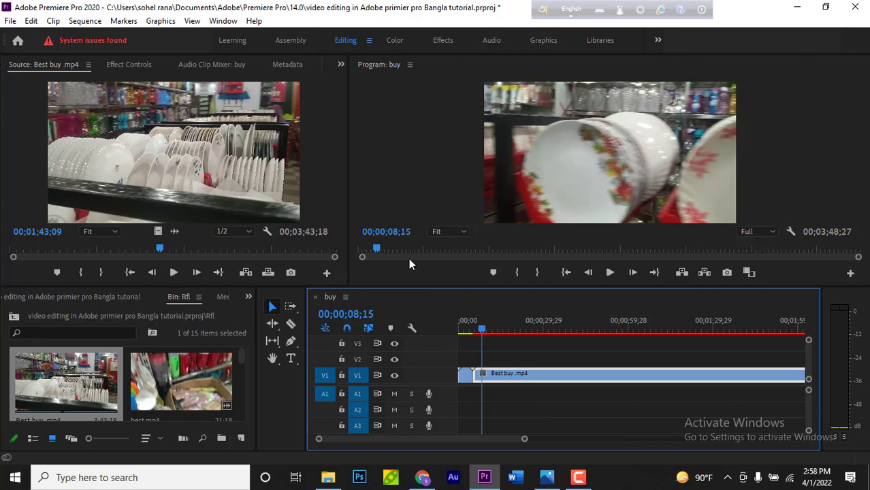
click(578, 477)
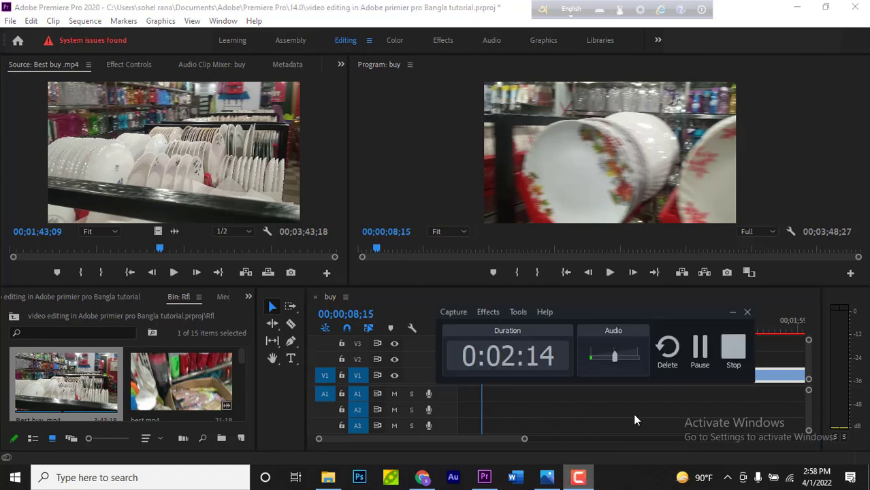
click(701, 352)
Play a little more of the sequence, and move the playhead back to the cut between the two clips at 00;00;04;28
click(612, 275)
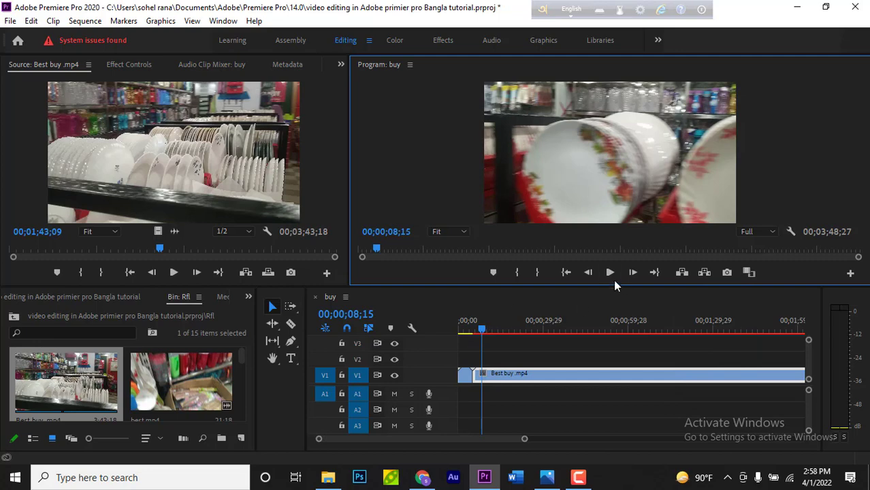
click(611, 273)
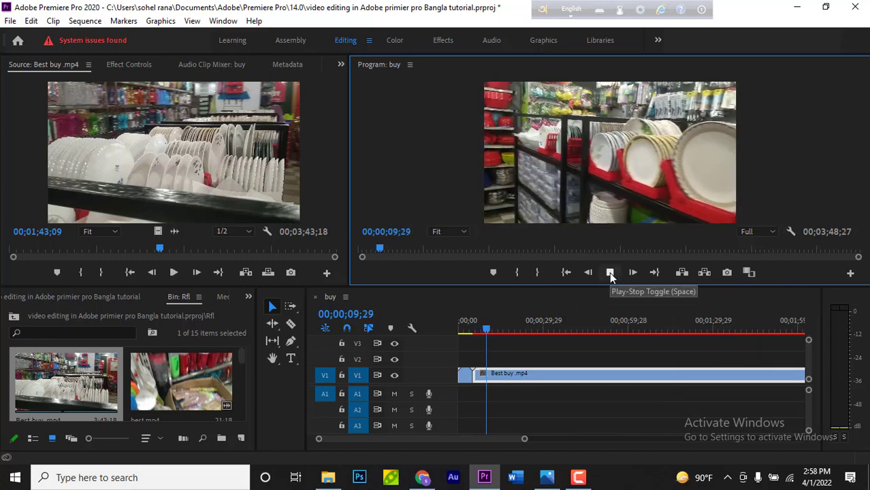
click(489, 332)
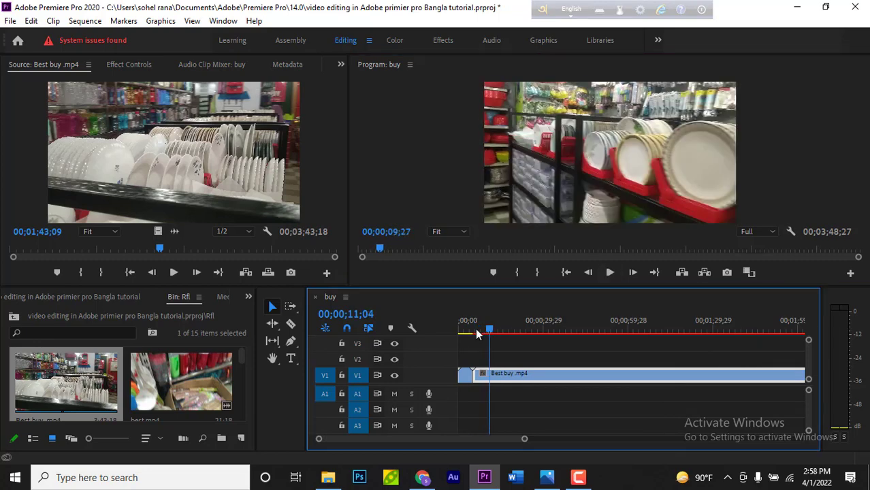
drag(479, 333, 471, 334)
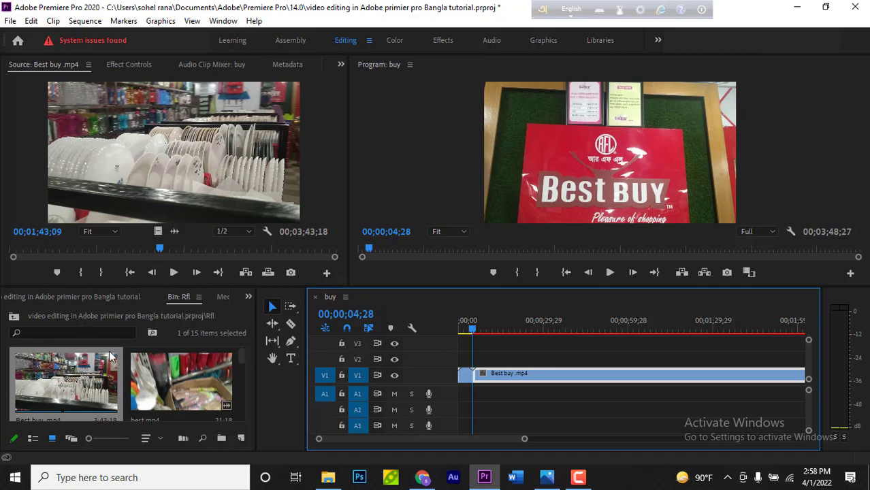
Try to find a transition by searching the Rfl bin for "Trantion", and clear the search
click(86, 331)
text(t)
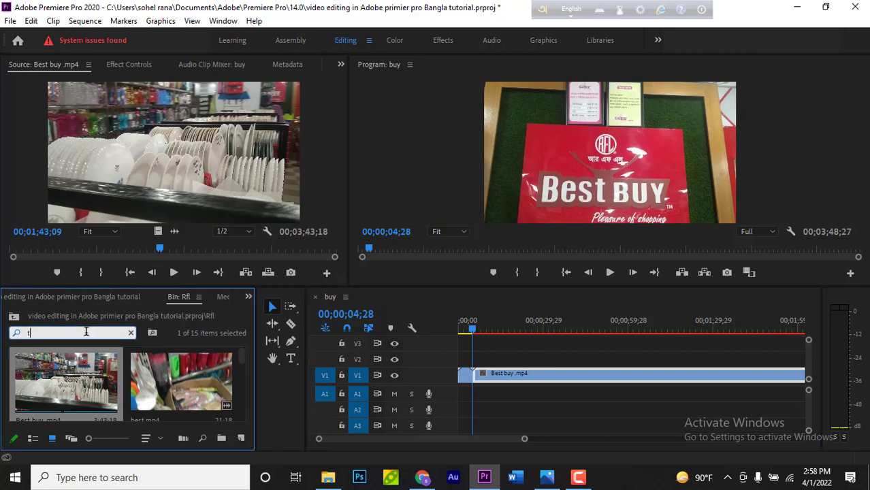
text(ran)
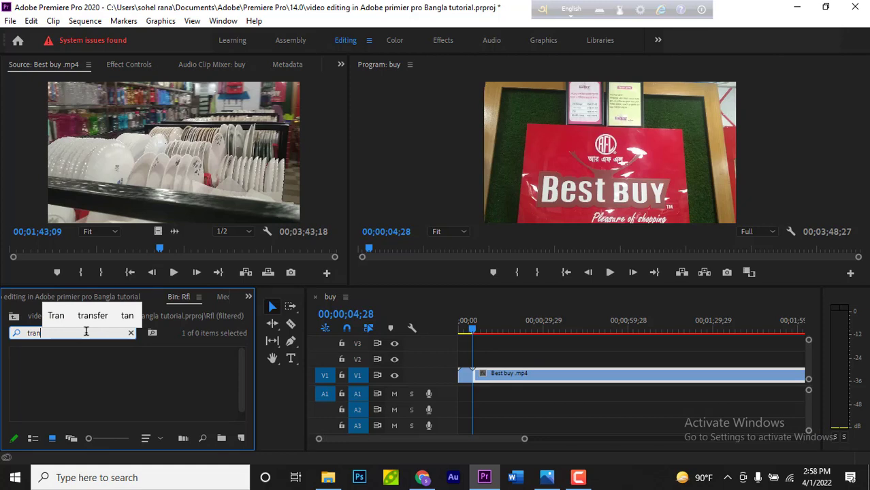
key(BackSpace)
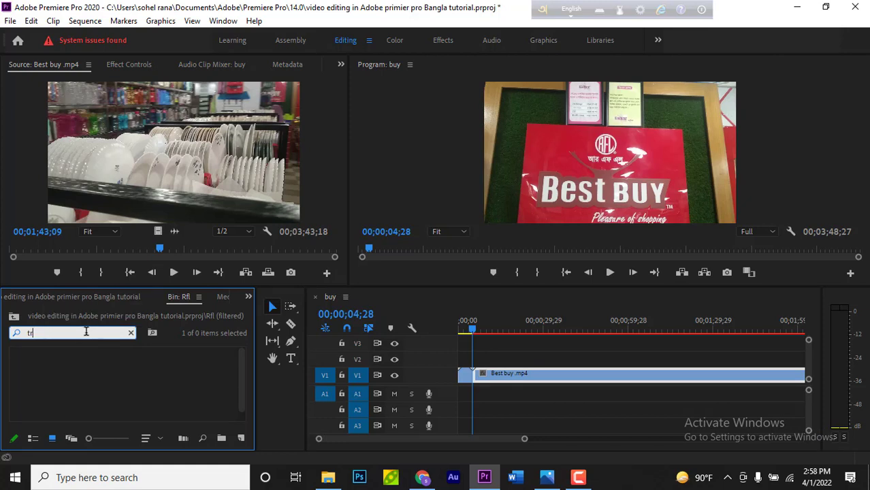
text(Tr)
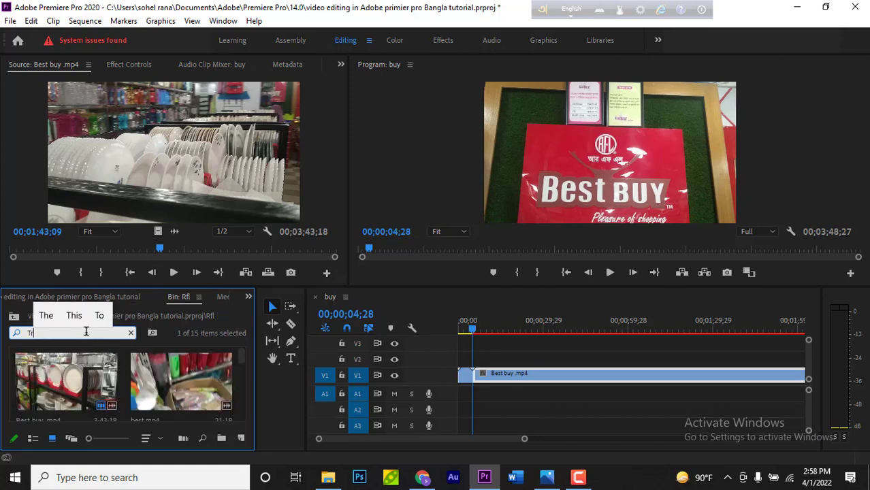
text(an)
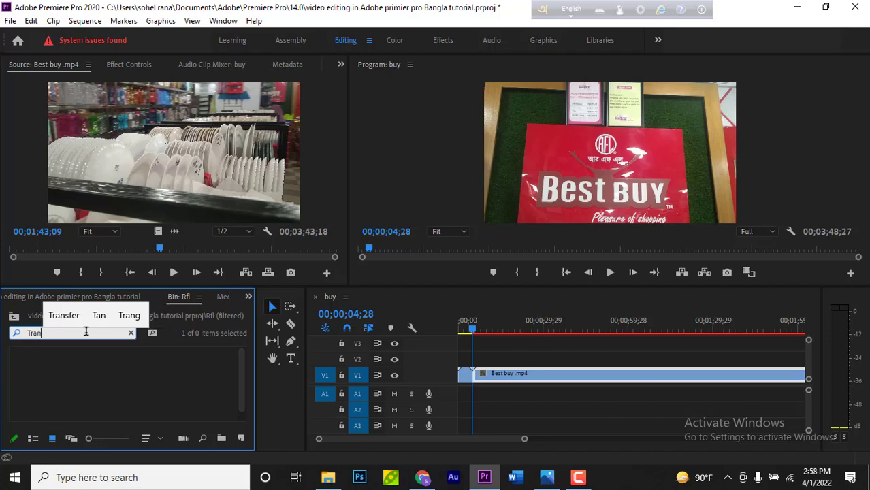
text(tion)
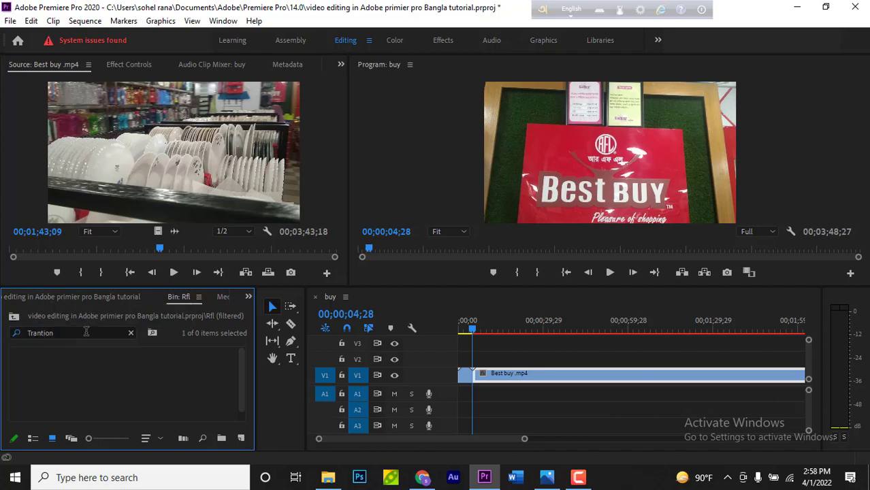
click(131, 334)
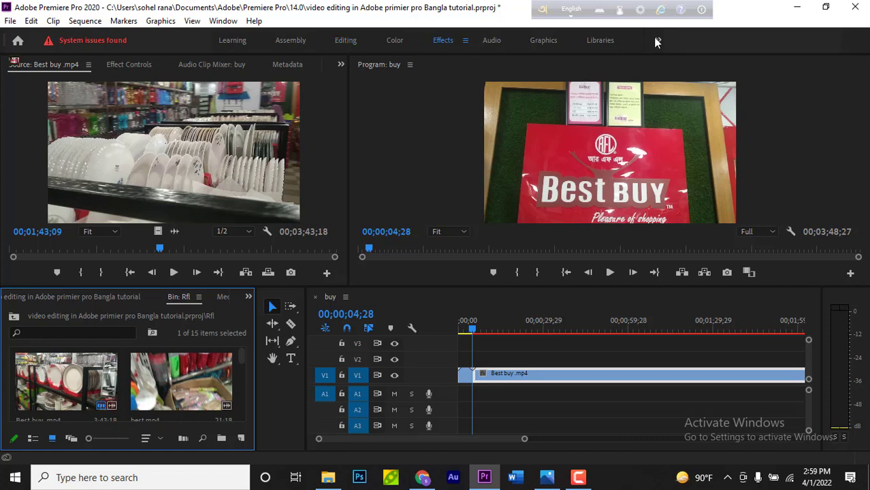
Check the additional workspaces and switch to the Effects workspace
click(657, 43)
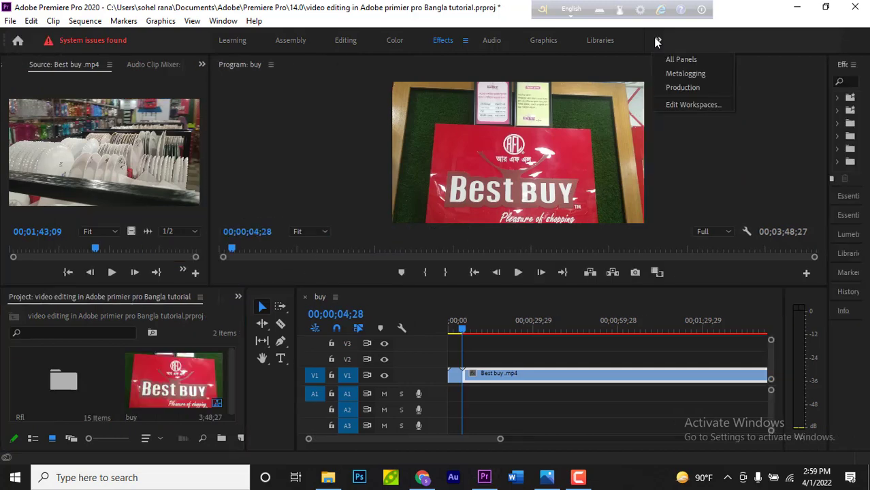
click(346, 40)
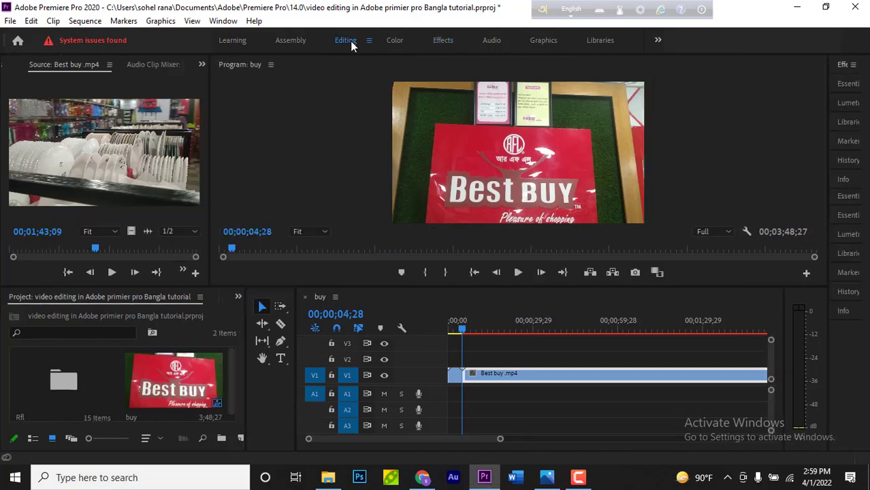
click(578, 478)
click(701, 351)
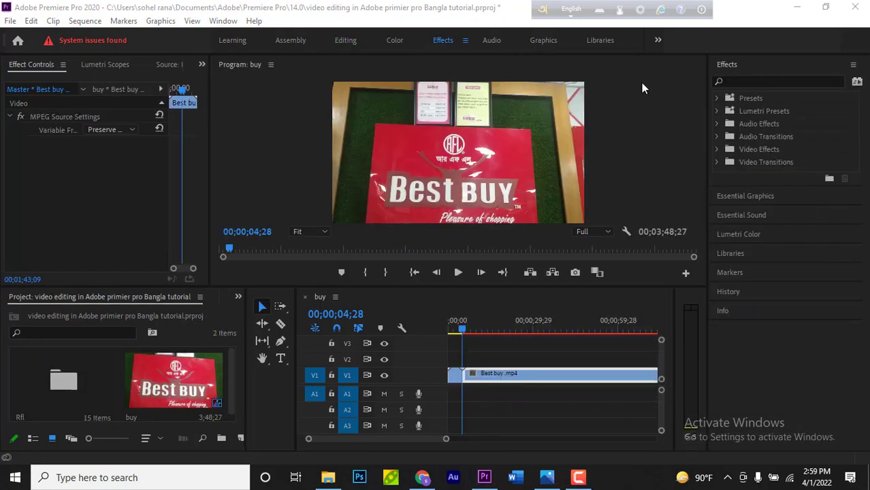
Apply the Cube Spin transition from the 3D Motion video transitions to the cut between buy.mp4 and Best buy .mp4, accepting repeated frames
click(752, 150)
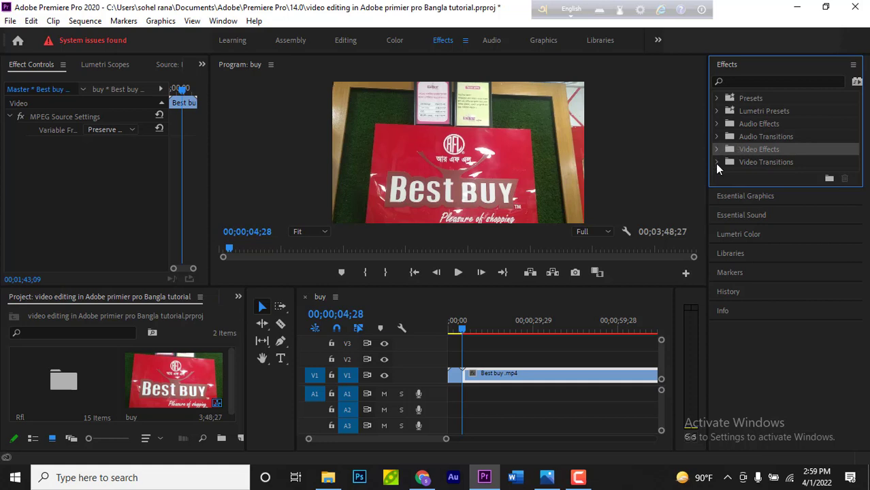
click(716, 162)
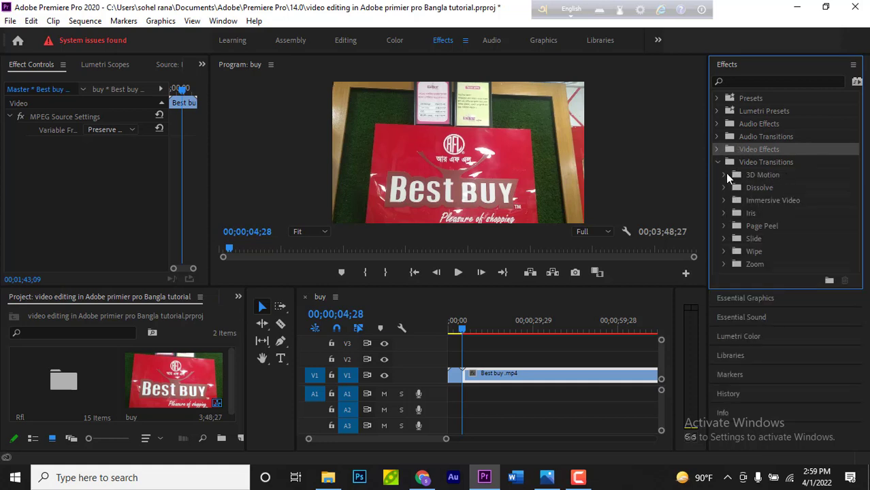
click(725, 175)
click(762, 188)
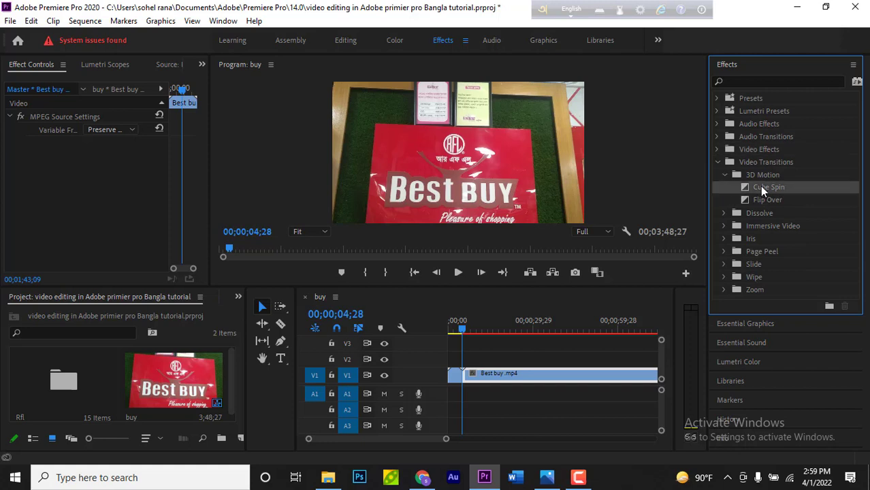
drag(604, 276, 463, 376)
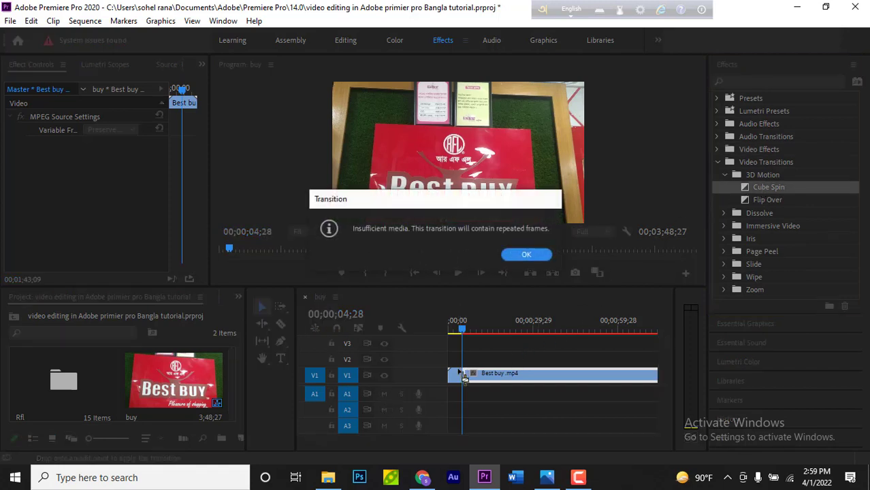
click(526, 255)
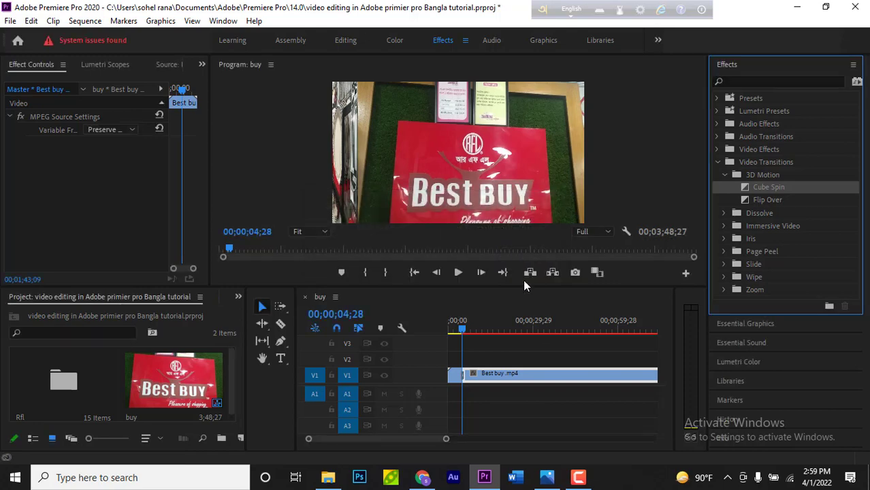
Play the sequence from near its start through the Cube Spin transition
click(451, 329)
key(space)
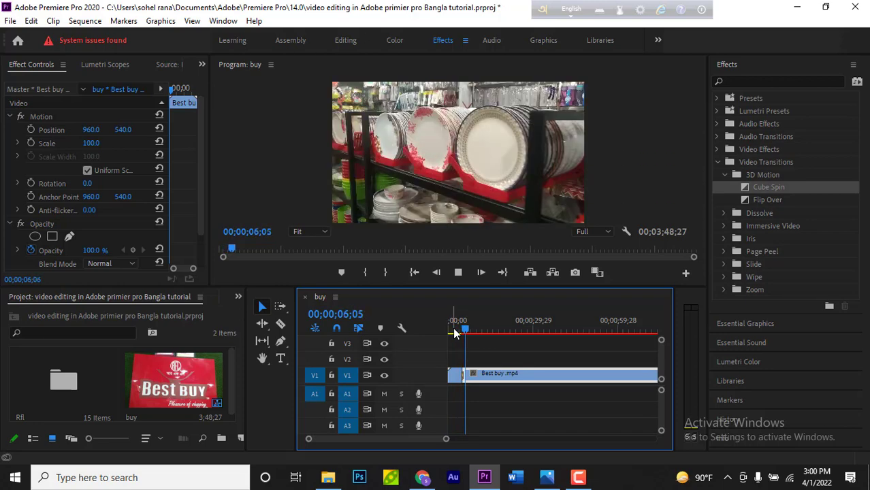
key(space)
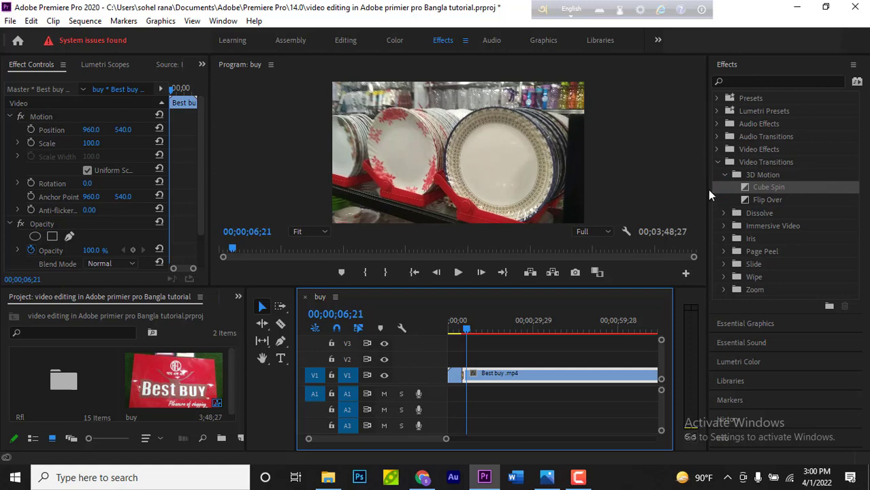
Widen the Program monitor and the timeline, and show a longer stretch of the sequence
drag(714, 190, 798, 194)
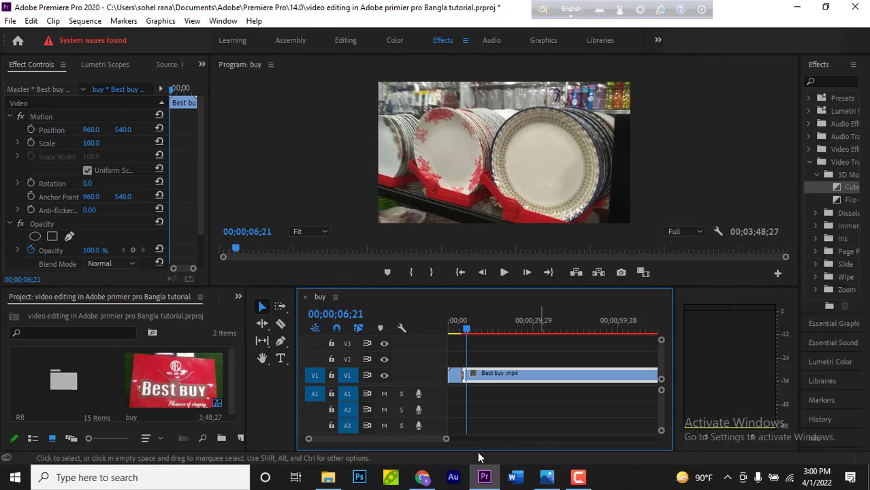
drag(675, 343, 765, 343)
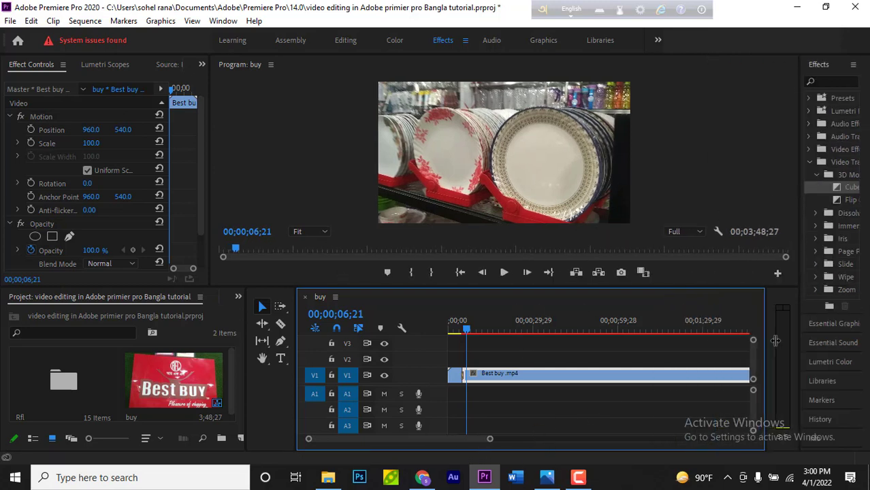
drag(490, 440, 677, 440)
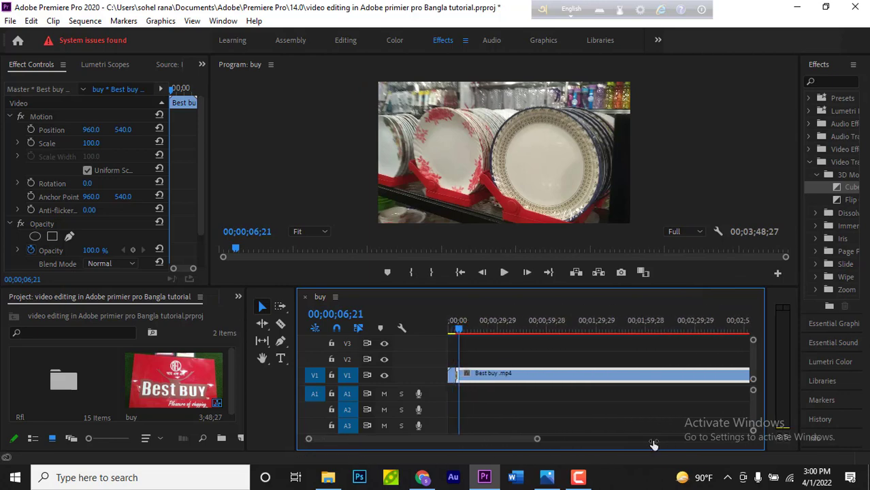
Play on to 00;00;10;25 and add the title text "RFl Shoping Best Offer" over the lower part of the picture
key(space)
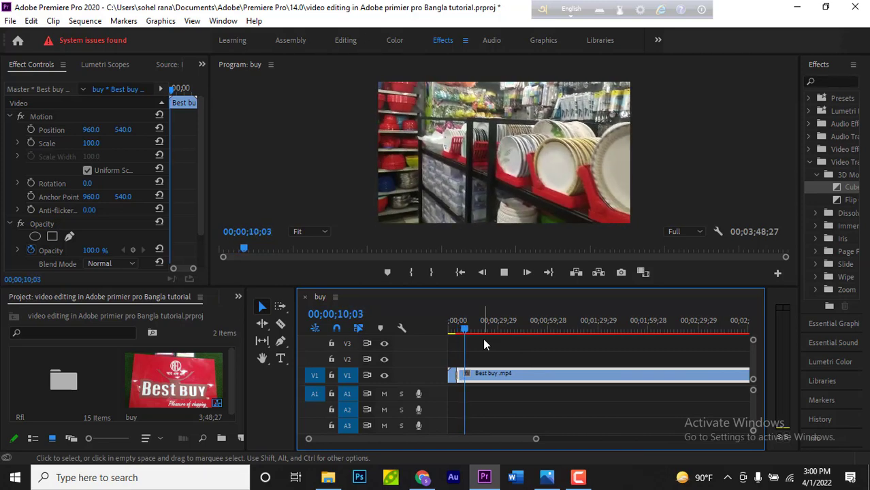
key(space)
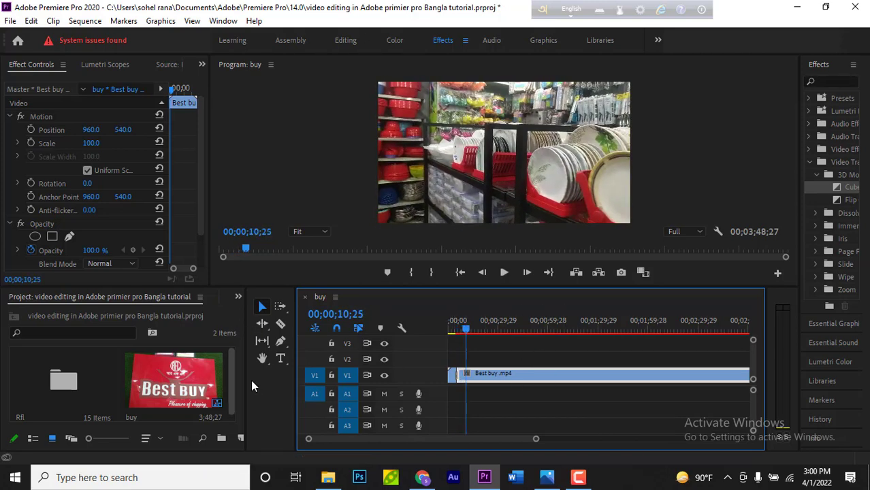
click(279, 361)
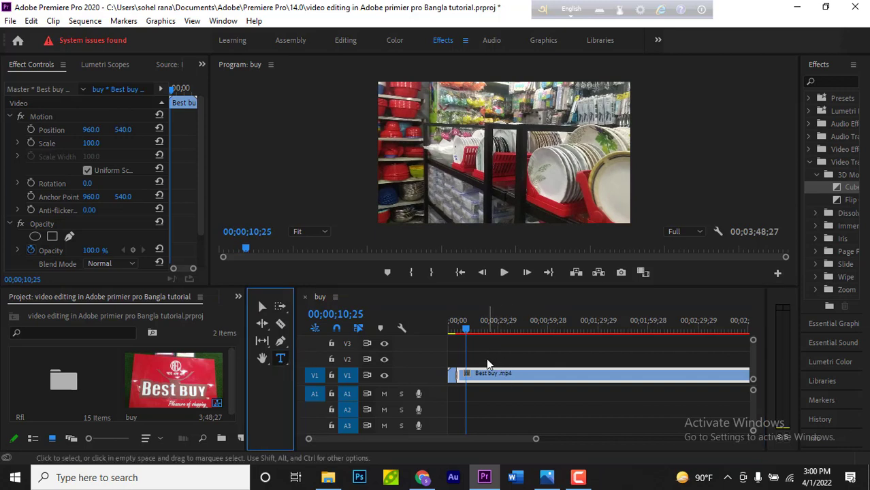
click(486, 209)
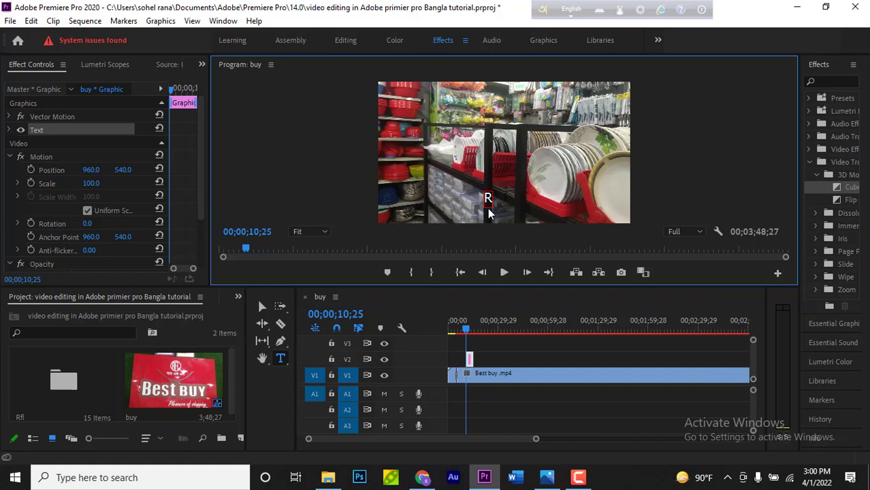
text(Sh)
text(opinmg)
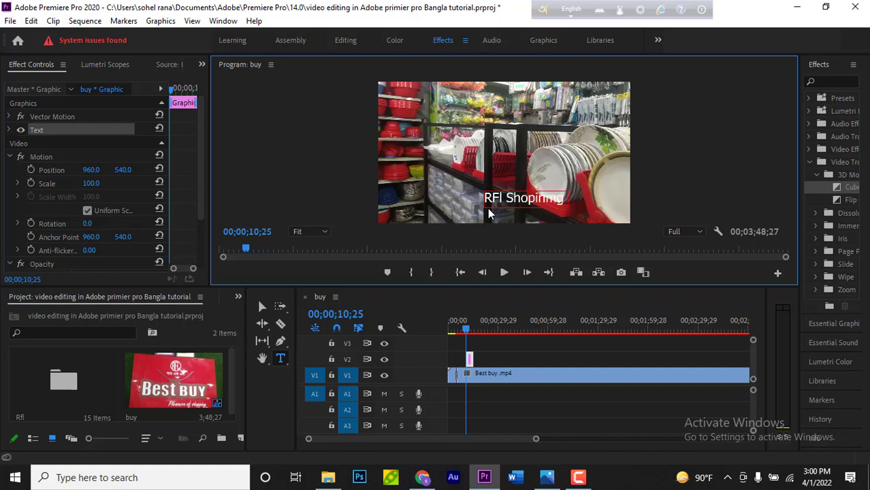
key(BackSpace)
key(BackSpace)
text(g Best Off)
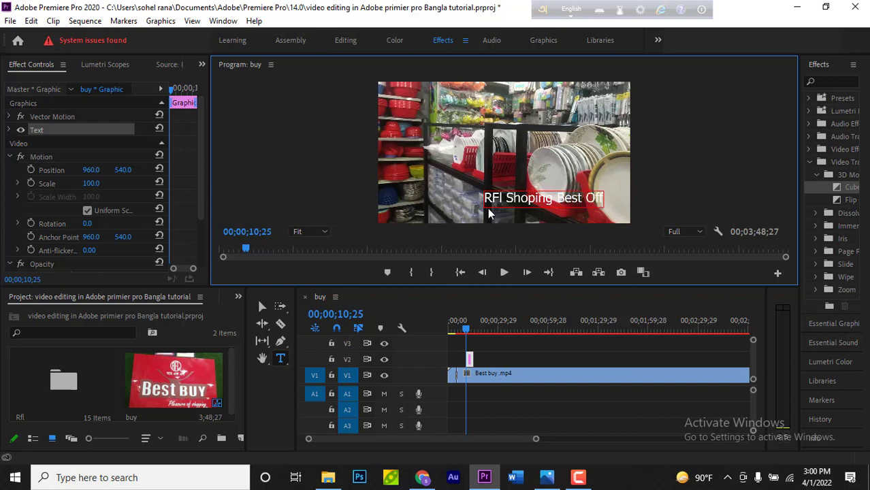
text(er)
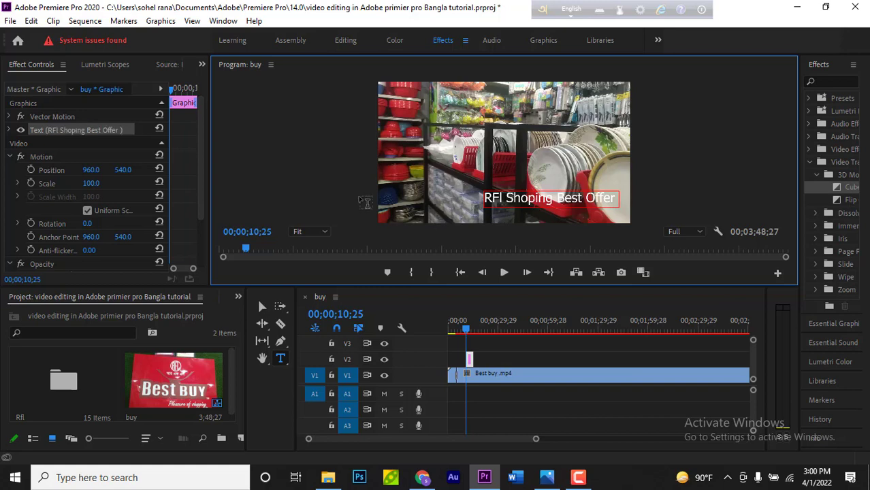
Set the title graphic's motion position to 635, 604 and its scale to 114
click(15, 138)
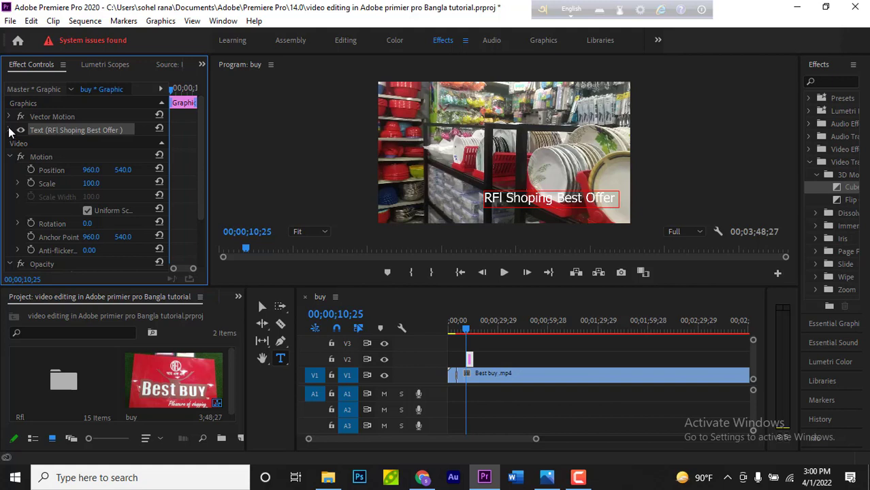
drag(89, 183, 142, 170)
mouse_move(87, 170)
mouse_down()
mouse_move(102, 170)
mouse_move(68, 170)
mouse_move(103, 170)
mouse_up()
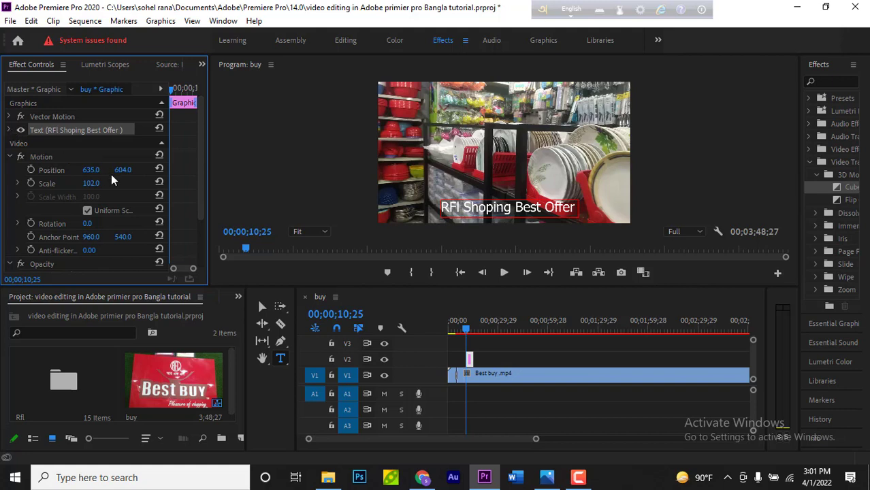
drag(91, 183, 97, 183)
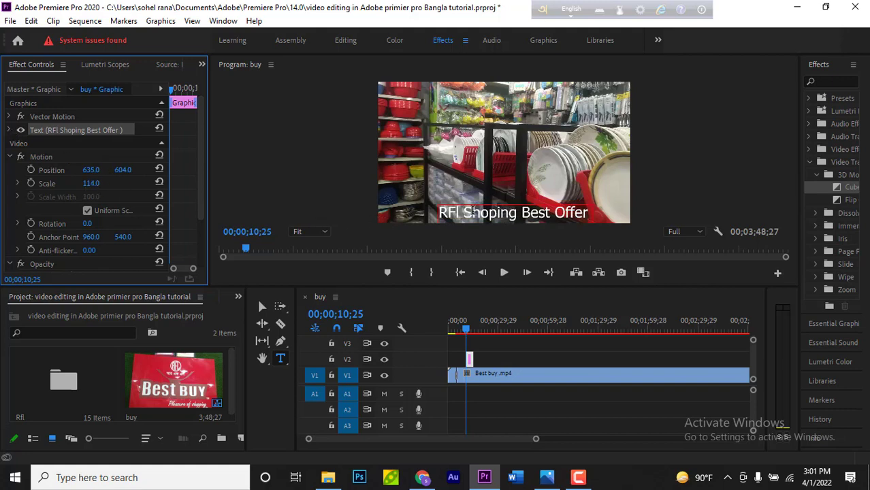
Turn on a background for the "RFl Shoping Best Offer" text and color it red
click(8, 135)
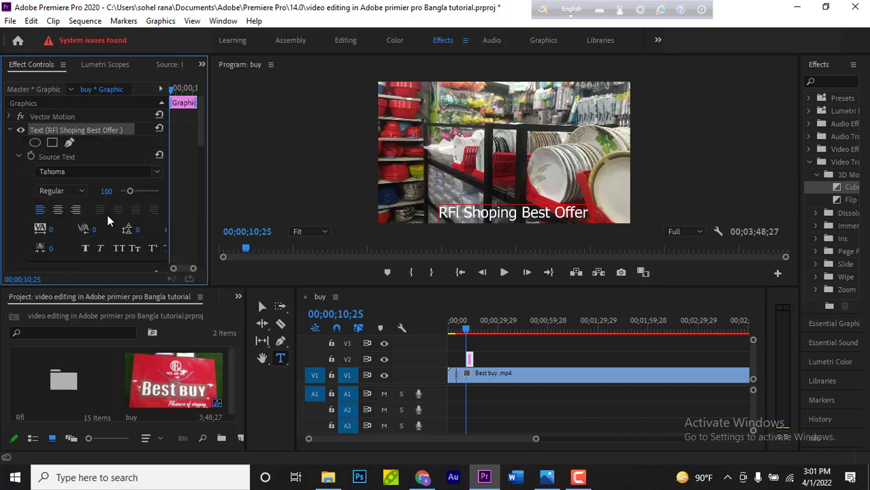
scroll(111, 215, down, 3)
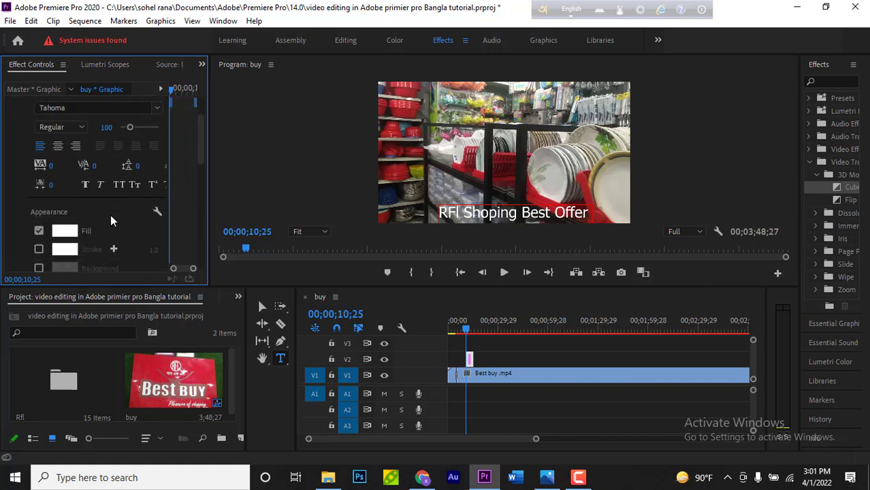
scroll(67, 234, down, 2)
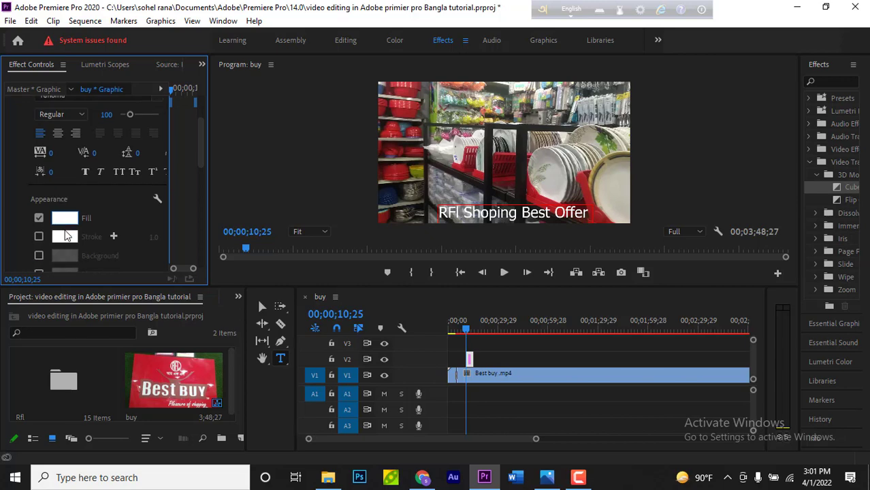
click(39, 244)
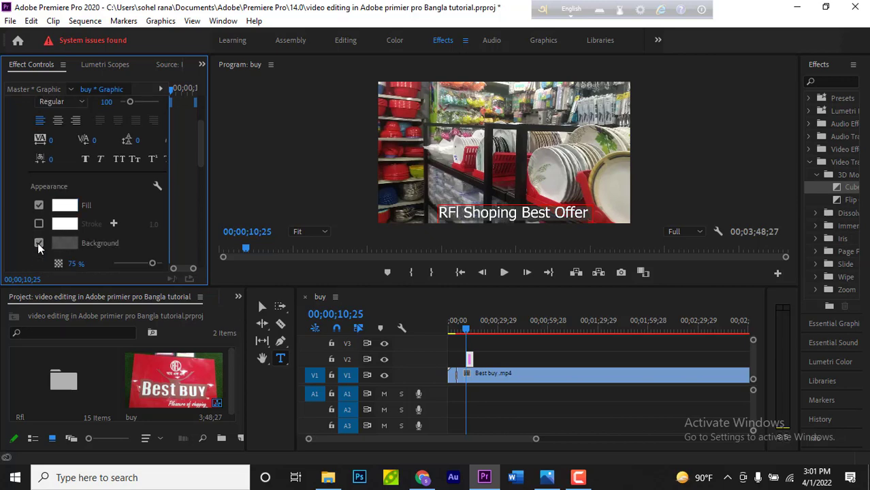
click(65, 244)
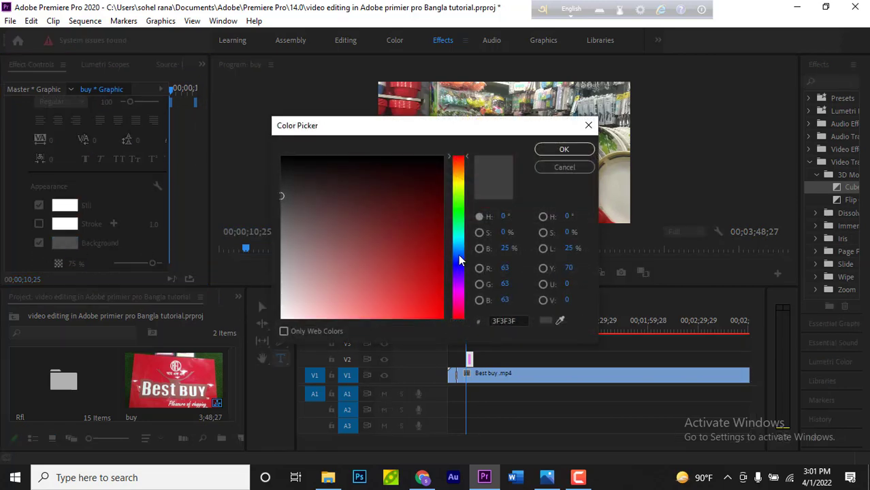
click(436, 271)
click(564, 149)
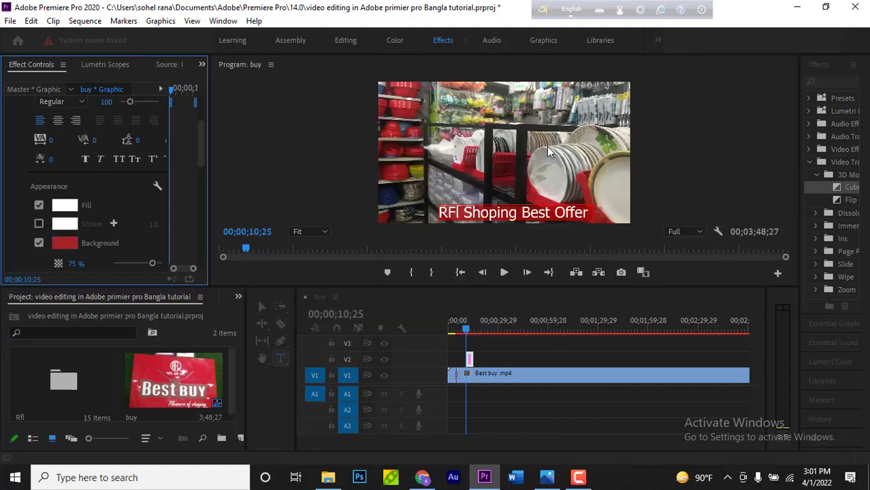
Set the title background's opacity to 100% and its size to 58.4
scroll(136, 238, down, 1)
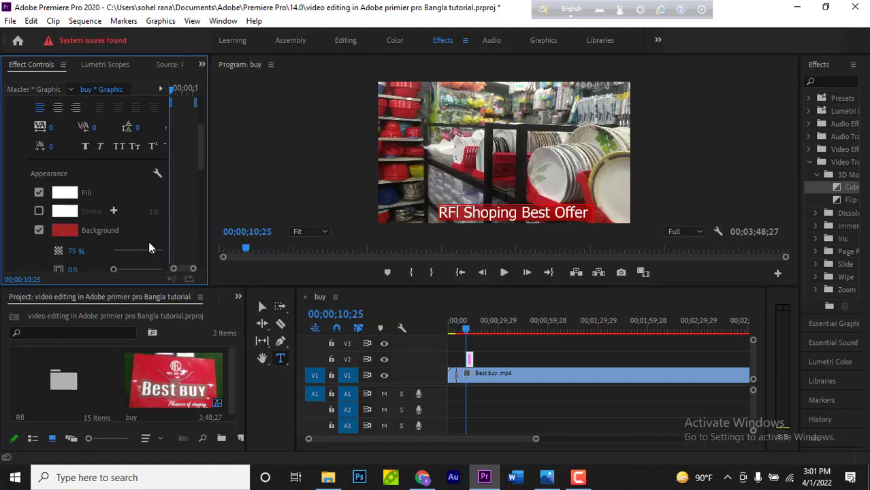
drag(152, 251, 168, 251)
scroll(149, 253, down, 1)
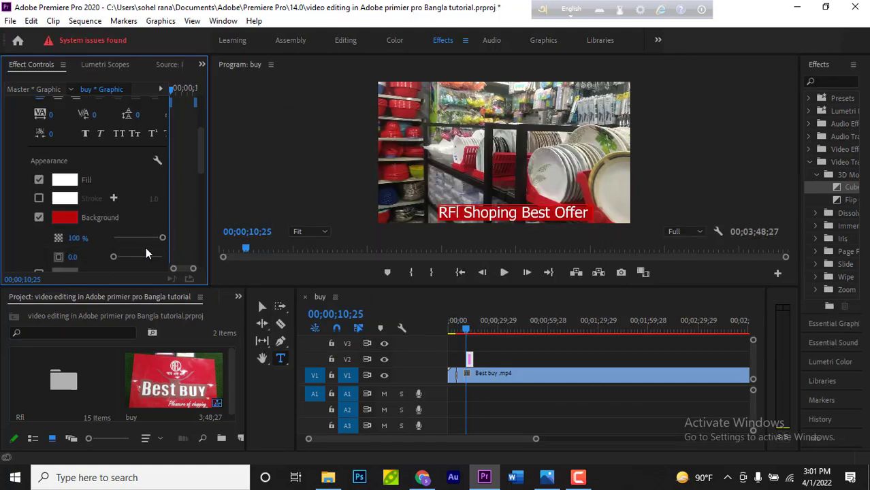
drag(114, 256, 141, 259)
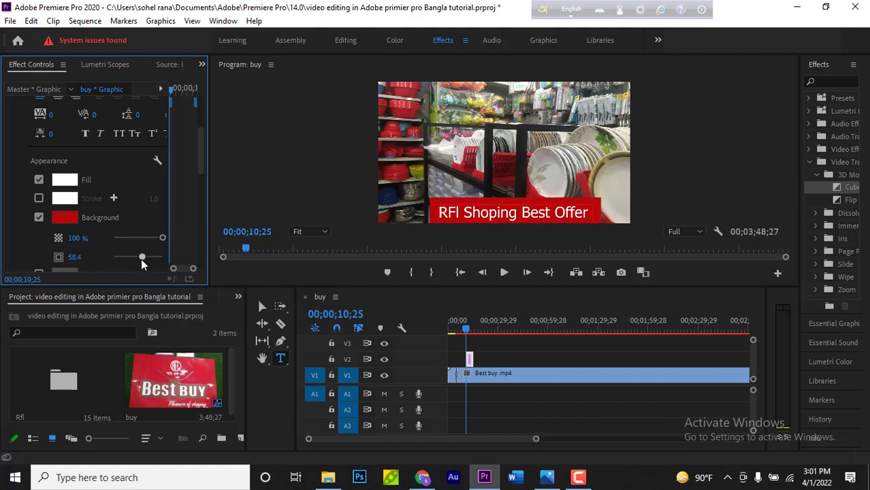
Turn on a shadow for the title text and look over its remaining appearance settings
scroll(109, 230, down, 4)
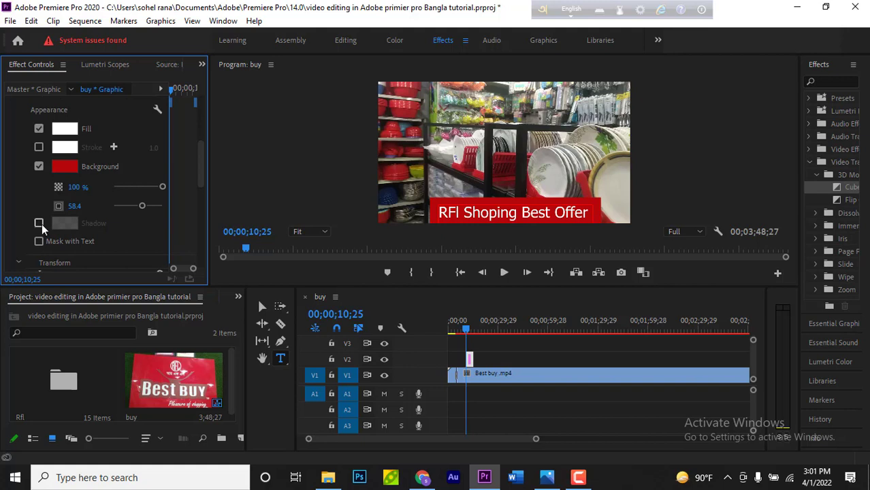
click(41, 223)
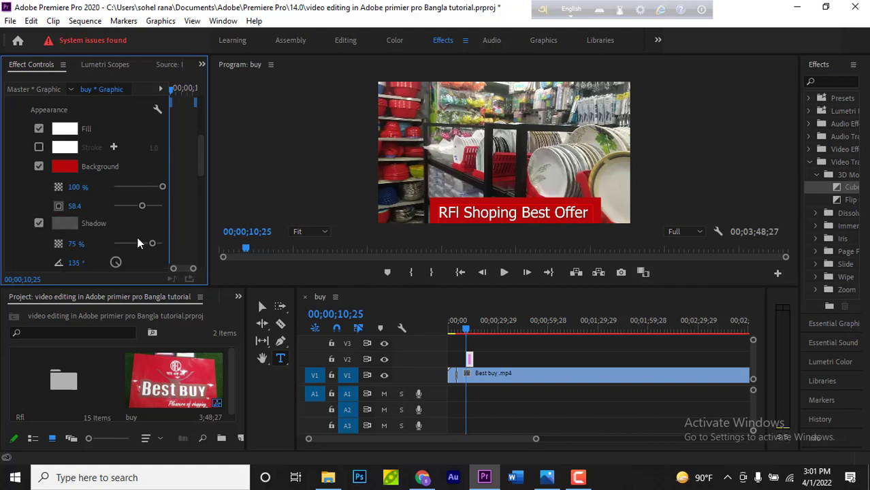
scroll(138, 243, down, 10)
scroll(138, 243, up, 12)
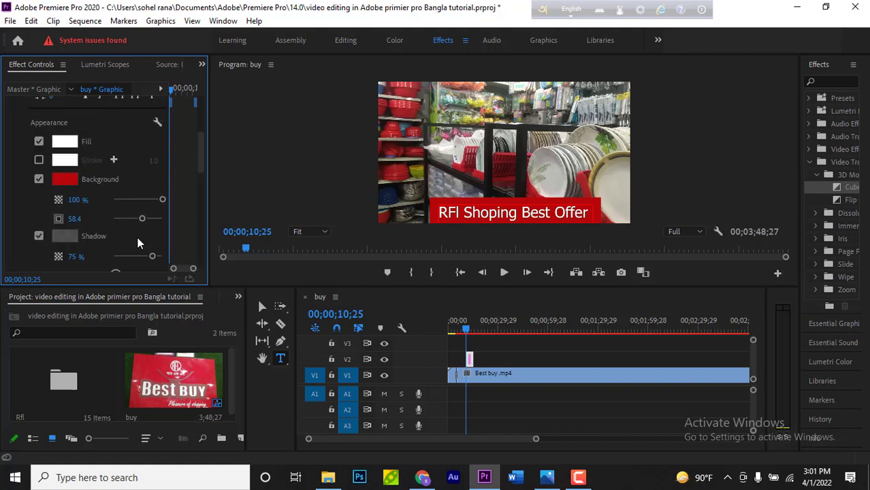
Select all the title text and set its font to Tahoma Bold
scroll(137, 243, up, 10)
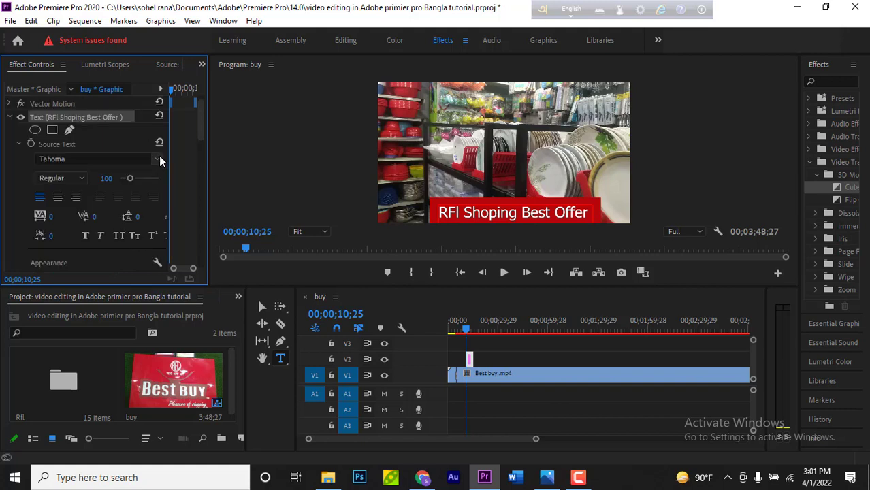
click(443, 212)
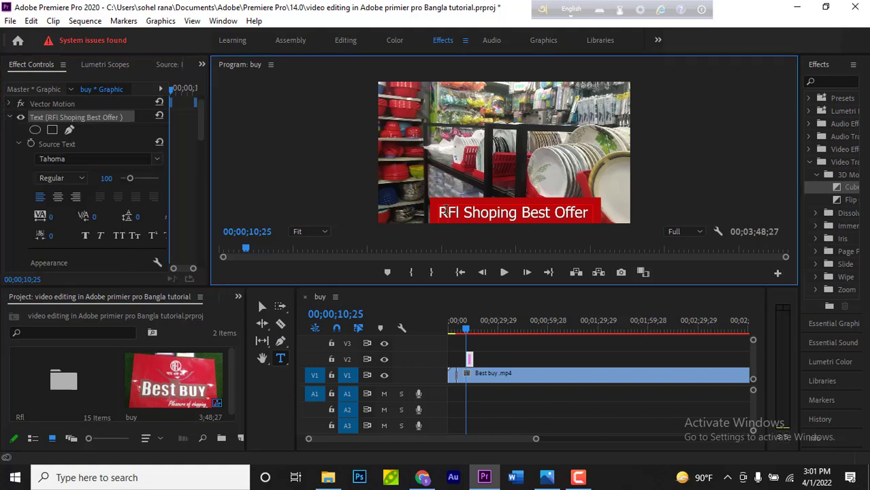
key(ctrl+a)
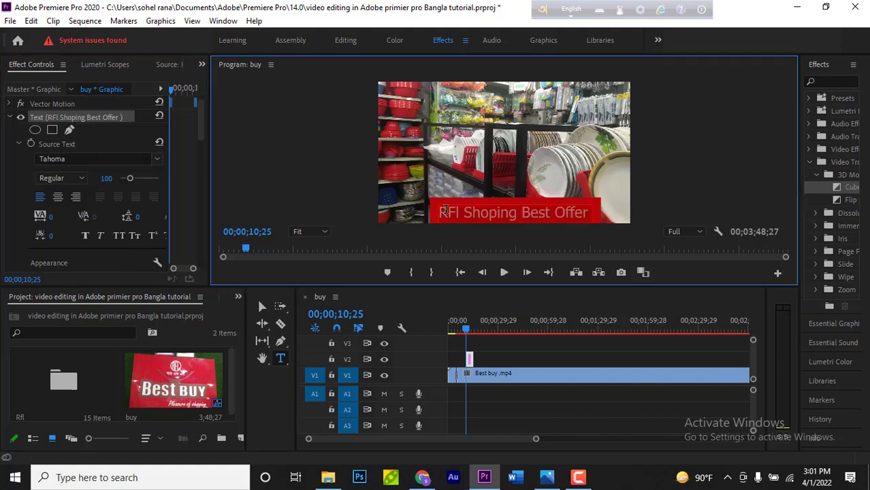
click(156, 162)
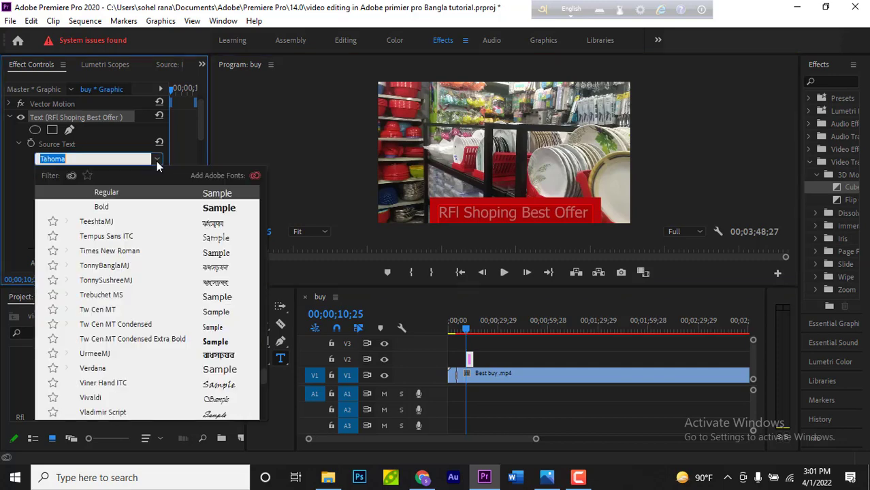
click(206, 207)
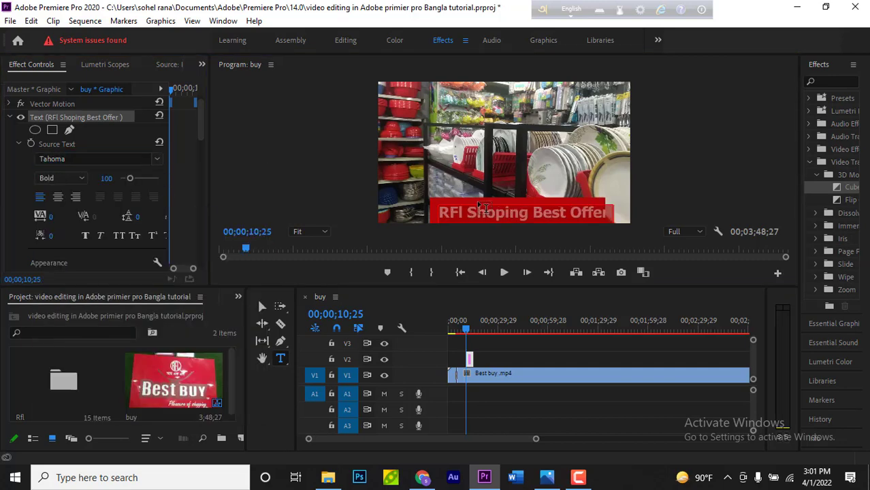
Set the title text's transform position to 748.9, 854.5 and its scale to 99, and finish editing the title
click(19, 144)
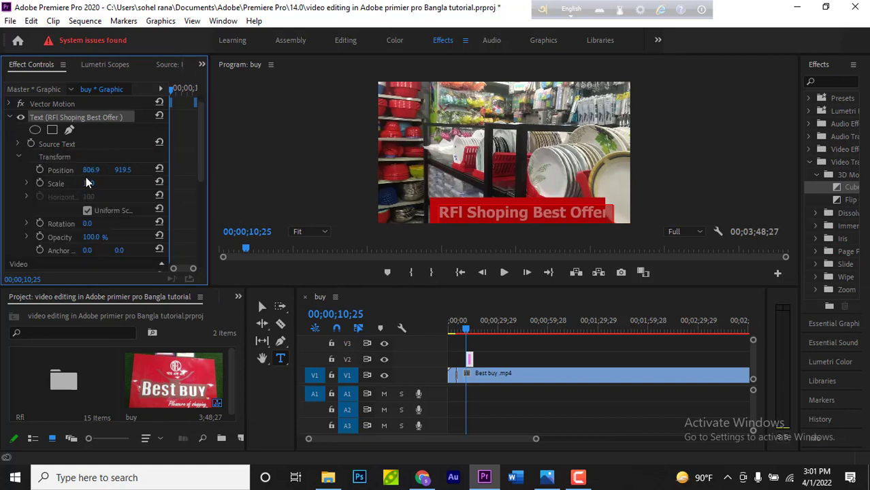
mouse_move(92, 172)
mouse_down()
mouse_move(132, 179)
mouse_move(182, 171)
mouse_move(71, 170)
mouse_move(88, 182)
mouse_up()
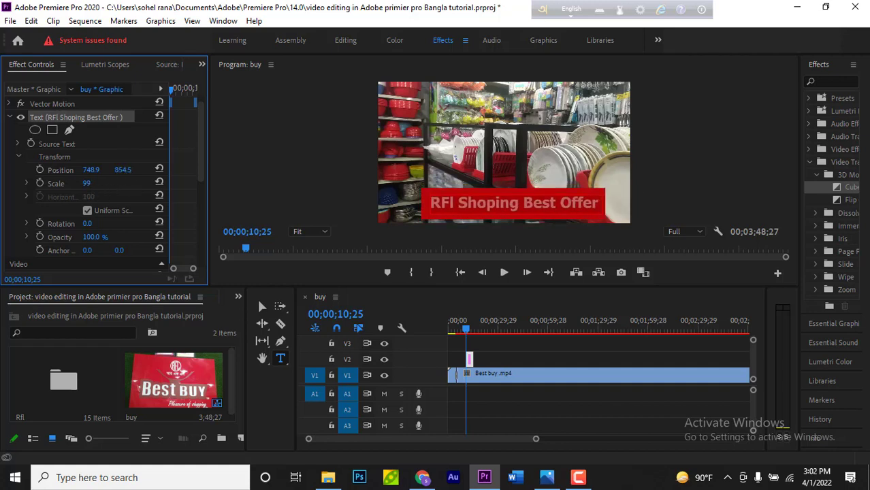
click(520, 352)
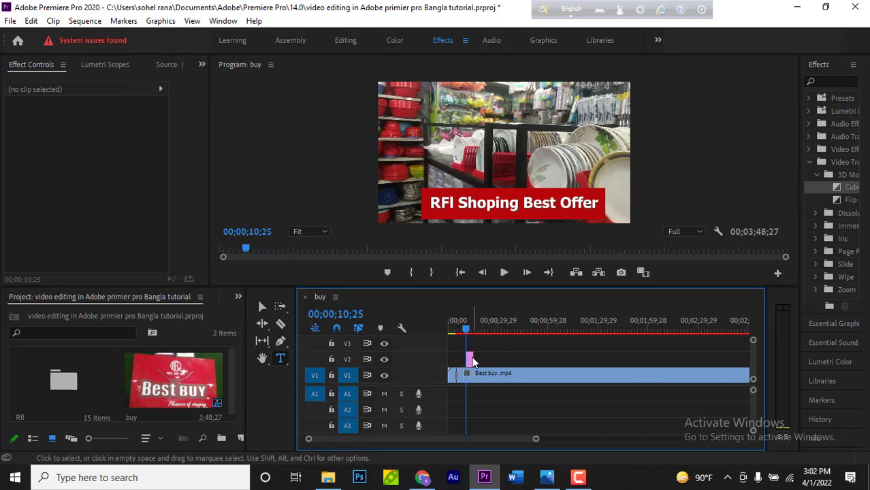
Extend the title clip on V2 to about 30 seconds and play the opening seconds of the sequence
drag(474, 362, 517, 361)
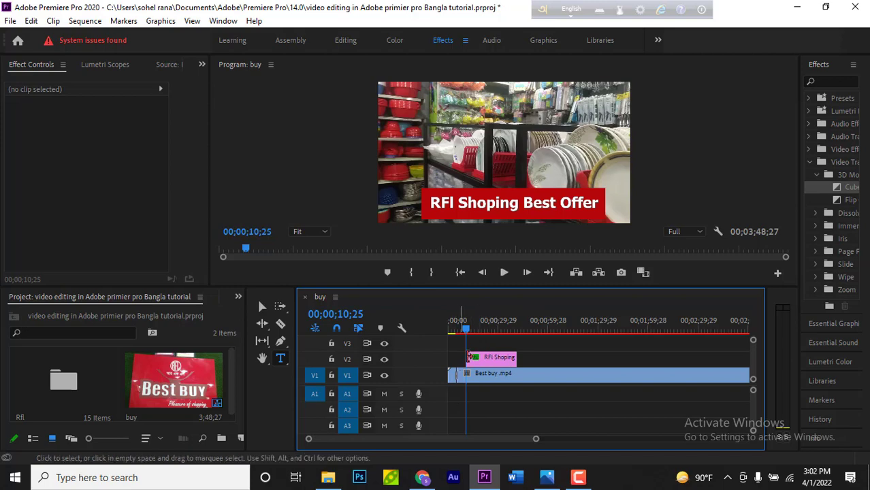
drag(466, 328, 440, 333)
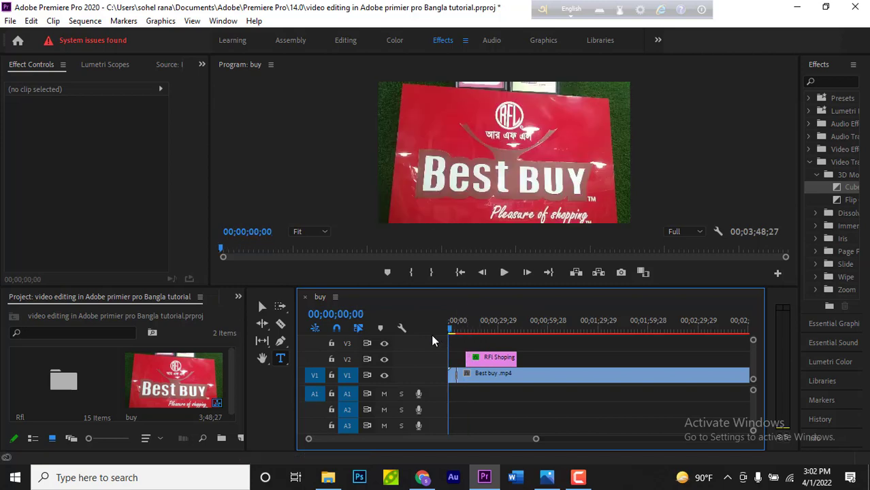
key(space)
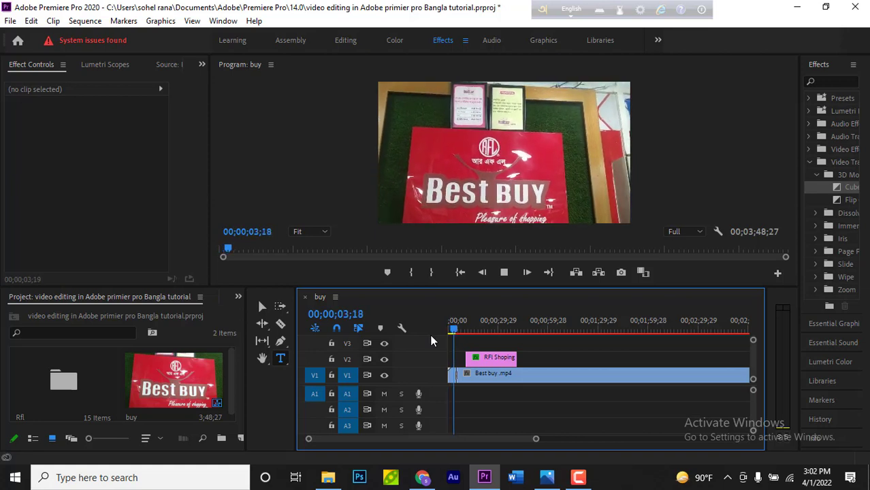
key(space)
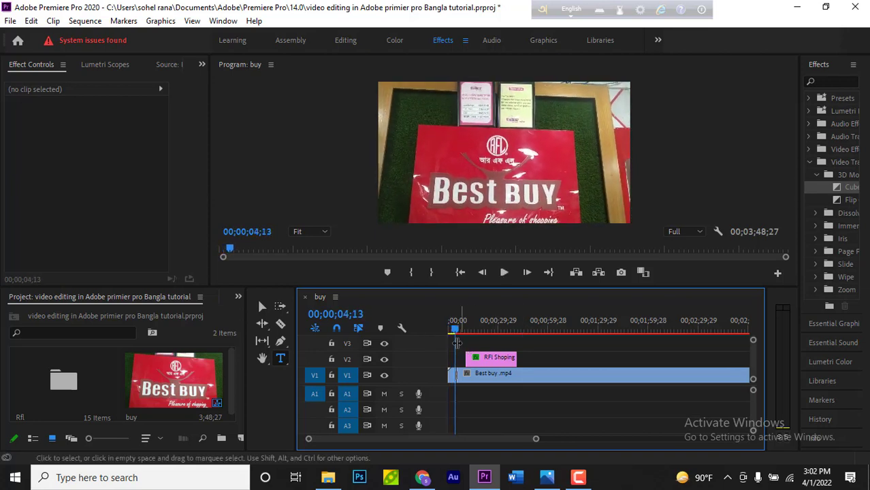
Place the playhead at 00;01;16;13 and show the motion graphics templates in a widened panel of the Graphics workspace
drag(456, 335, 576, 340)
click(550, 43)
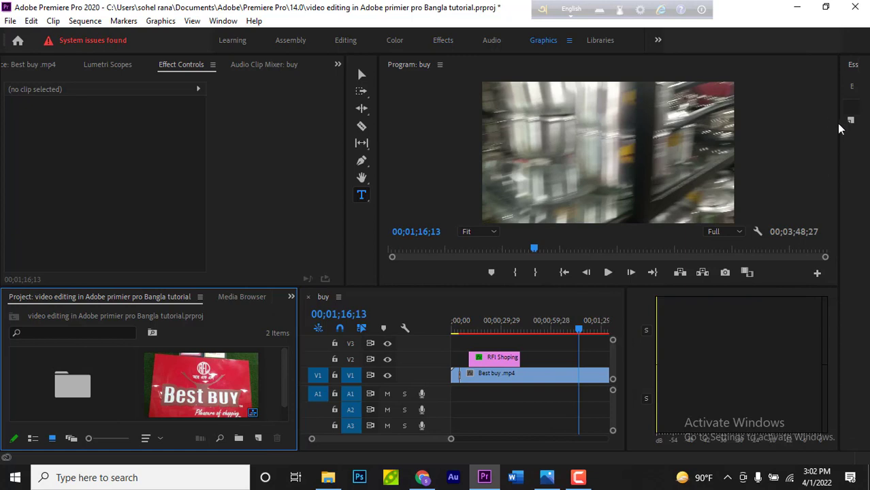
drag(839, 125, 747, 143)
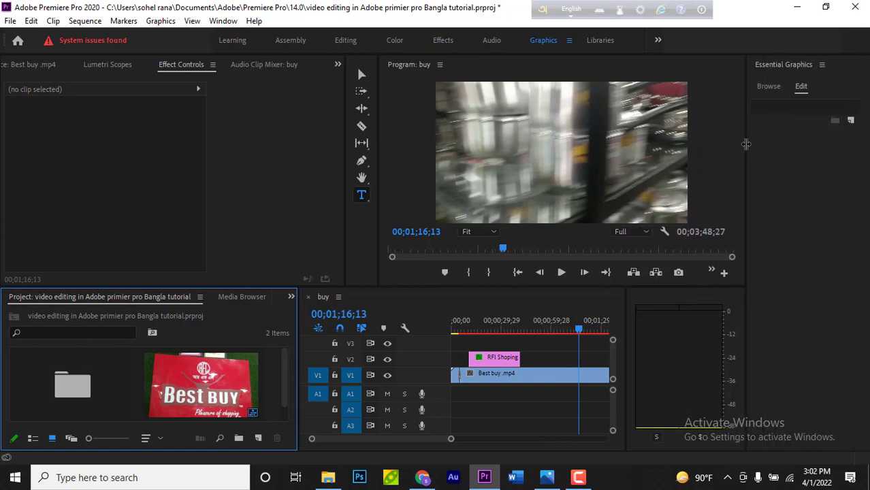
click(767, 87)
Add the Subscribe 03 template to V2 so that it ends at the playhead, and accept the missing-font substitution
scroll(776, 231, down, 15)
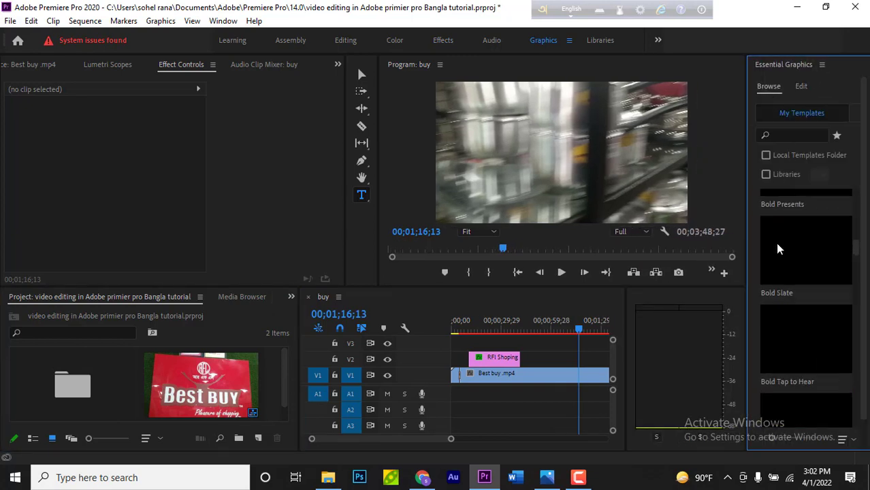
scroll(779, 249, down, 12)
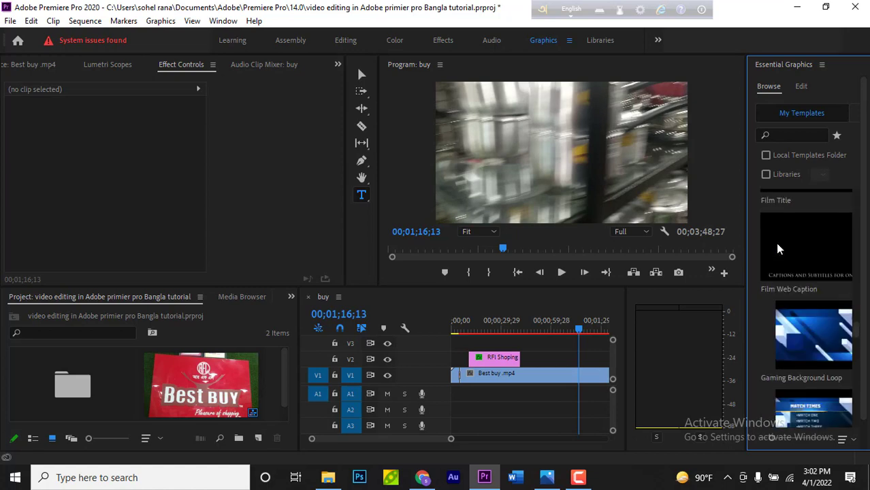
scroll(780, 249, down, 8)
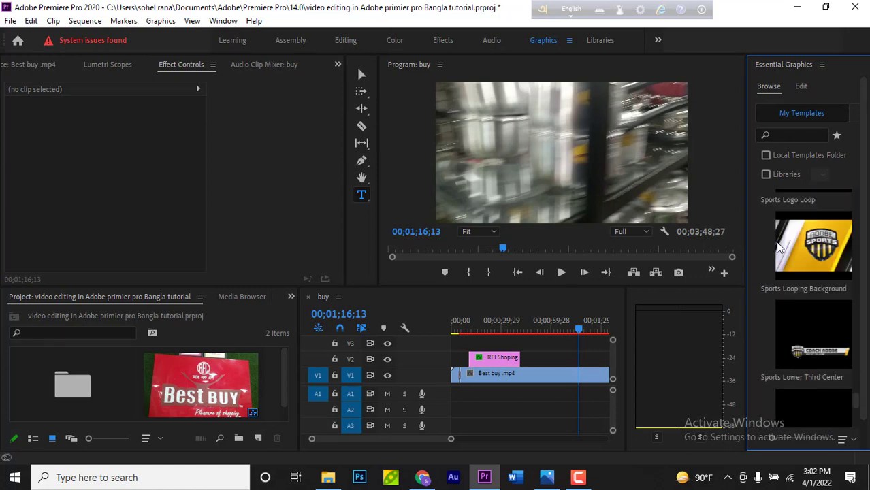
drag(833, 295, 577, 368)
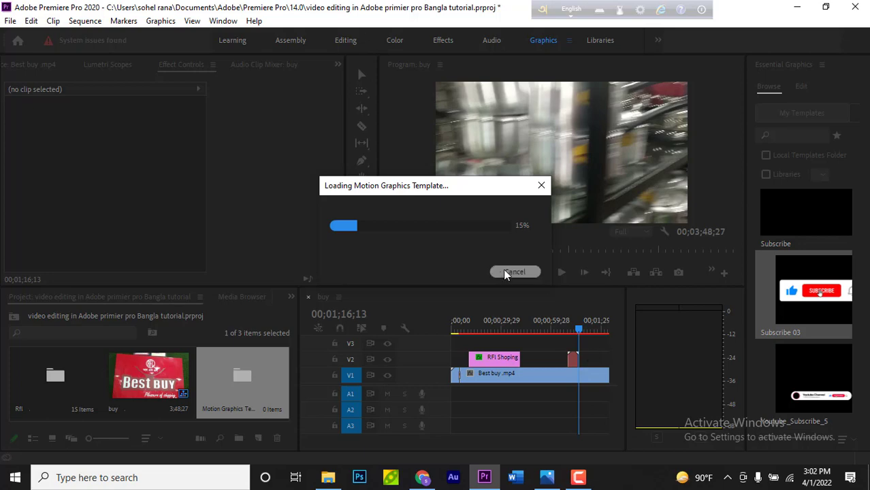
click(578, 477)
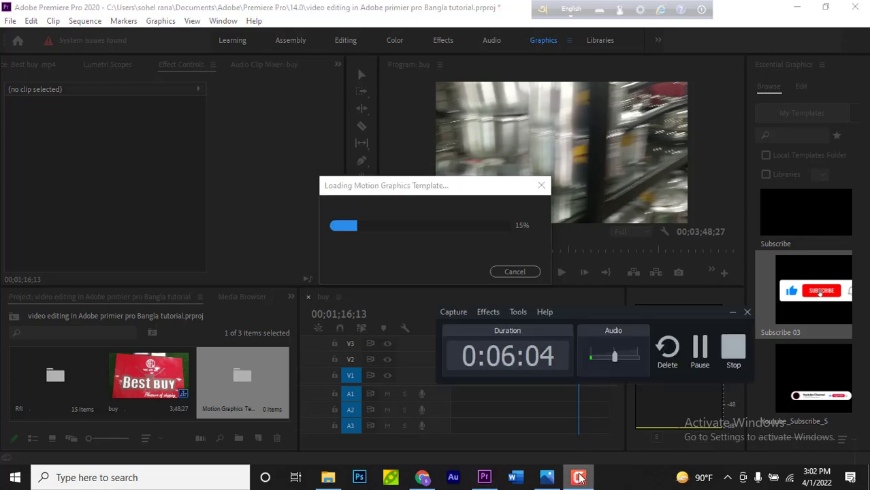
click(562, 269)
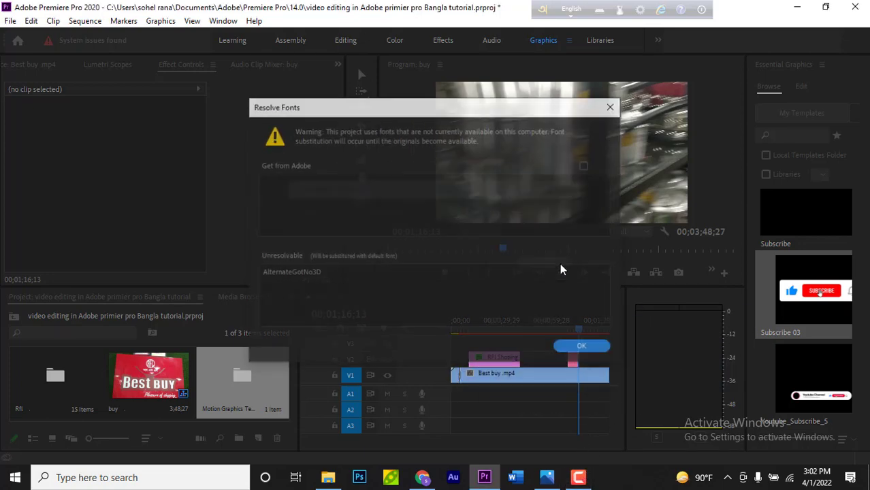
click(584, 348)
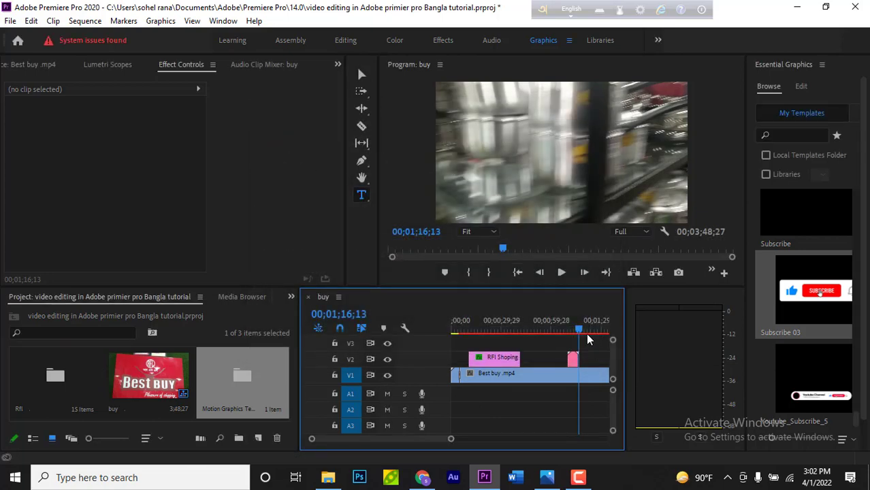
Widen the Program monitor and play the sequence from the start of the Subscribe 03 graphic
drag(581, 331, 569, 331)
drag(748, 155, 832, 155)
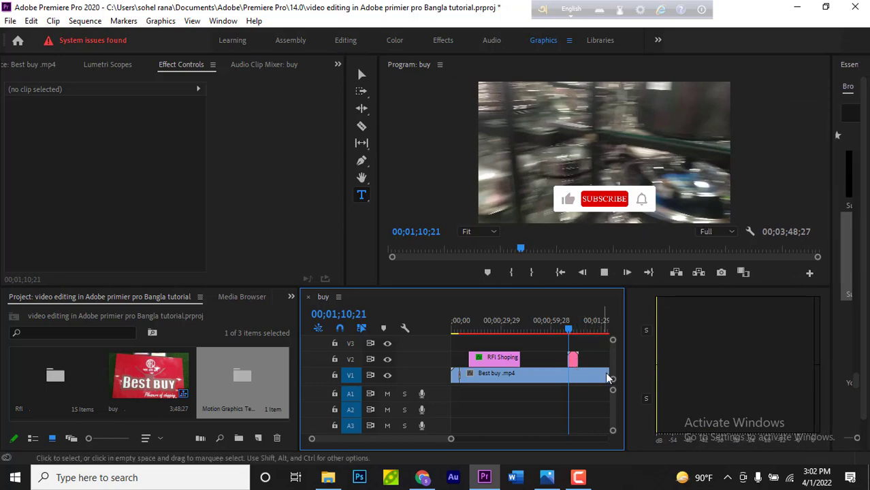
key(space)
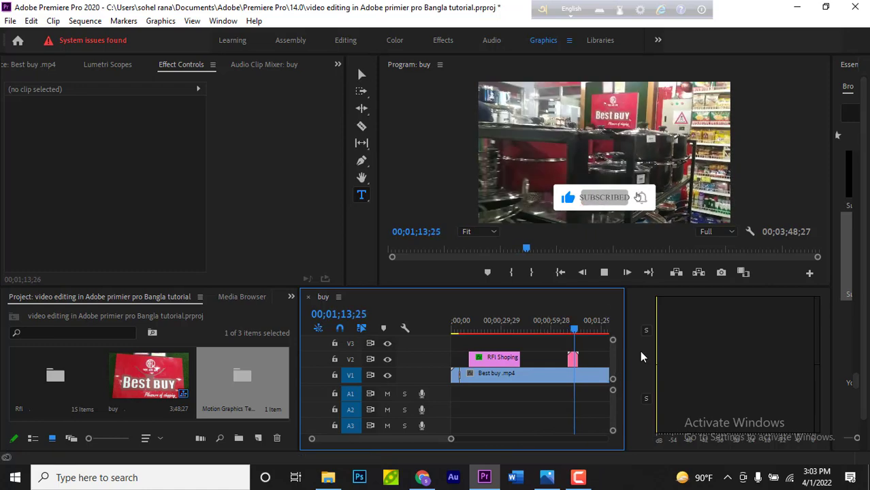
Widen the Timeline panel and skip the playback of the sequence ahead to about 00;02;27
drag(625, 346, 795, 346)
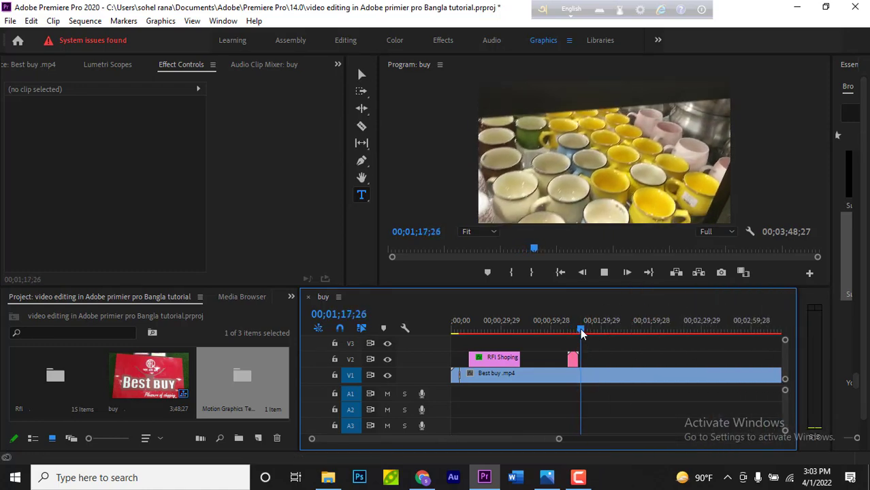
drag(581, 331, 696, 331)
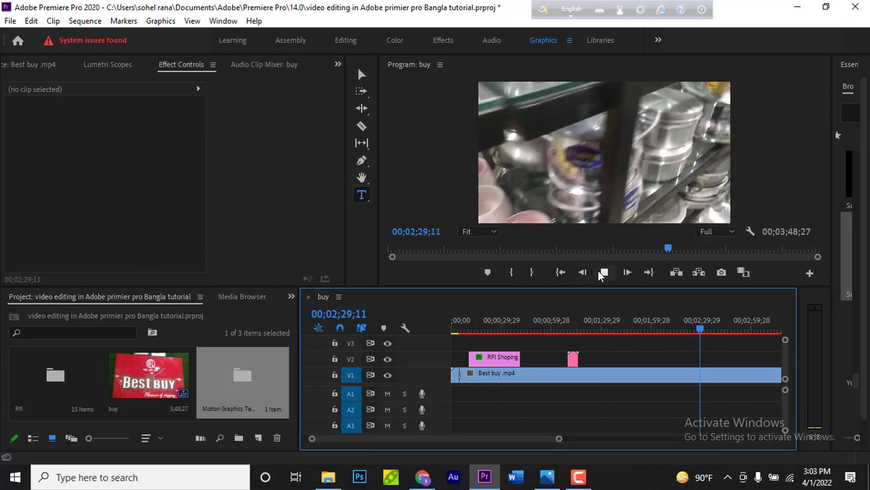
Stop the sequence playback and preview best.mp4 from the Rfl bin in the Source monitor
double_click(89, 378)
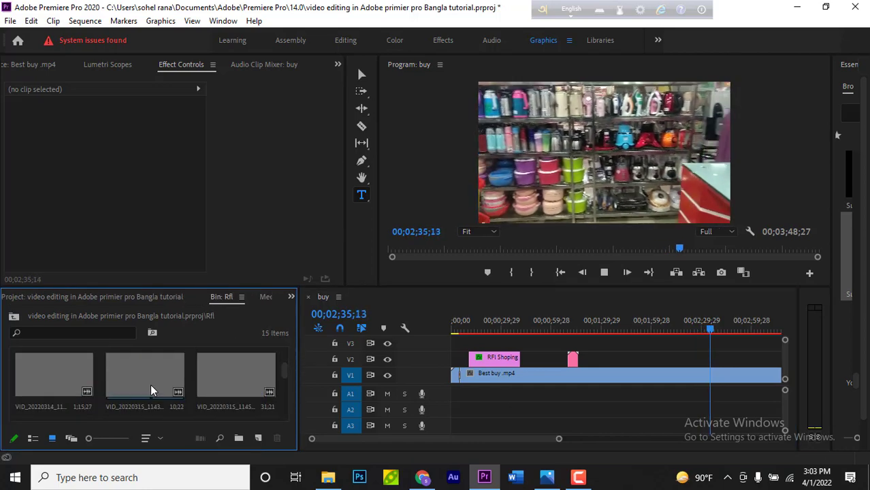
click(604, 273)
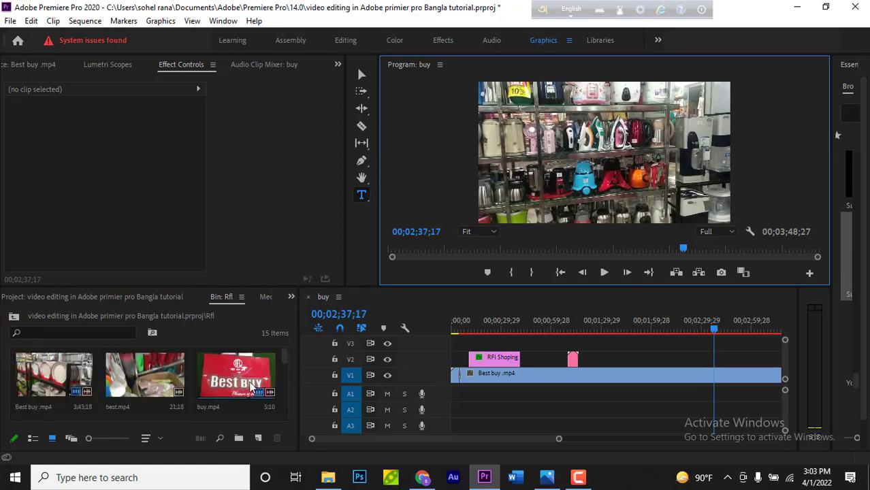
double_click(128, 389)
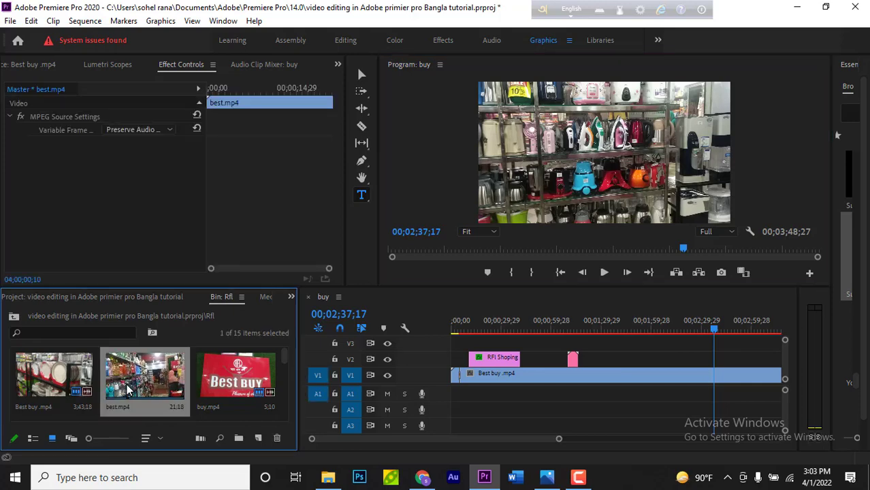
click(171, 272)
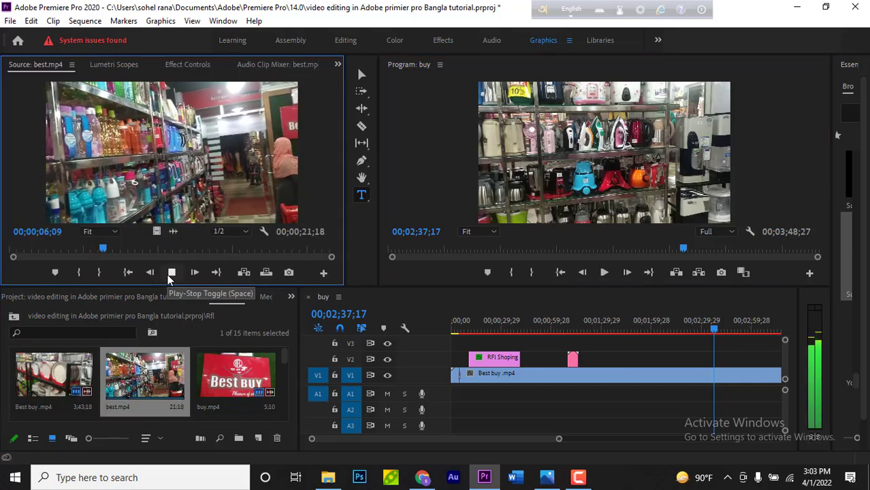
click(171, 272)
Add best.mp4 with its audio directly after Best buy .mp4 on V1 and A1, and play across the join
drag(555, 441, 671, 439)
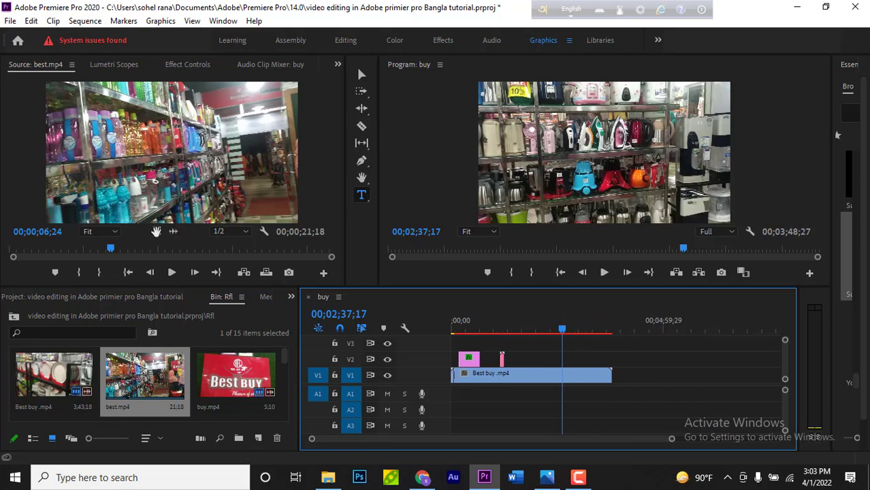
drag(167, 197, 617, 394)
drag(562, 330, 612, 338)
key(space)
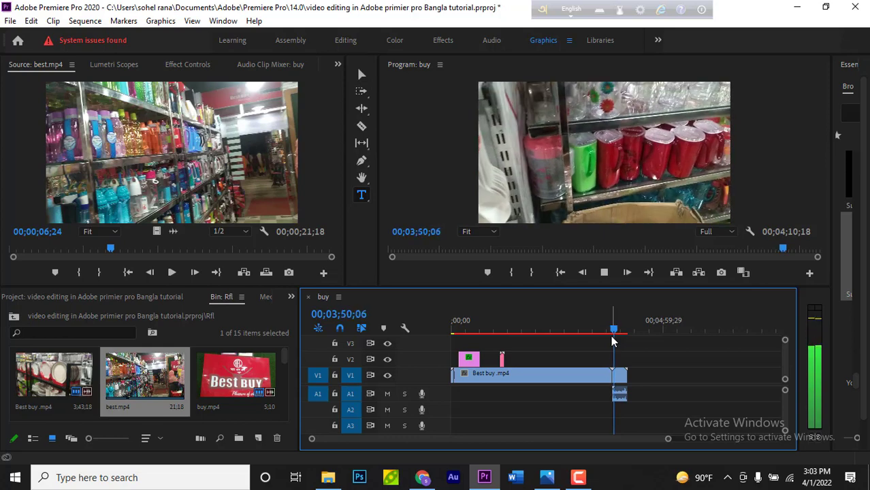
key(space)
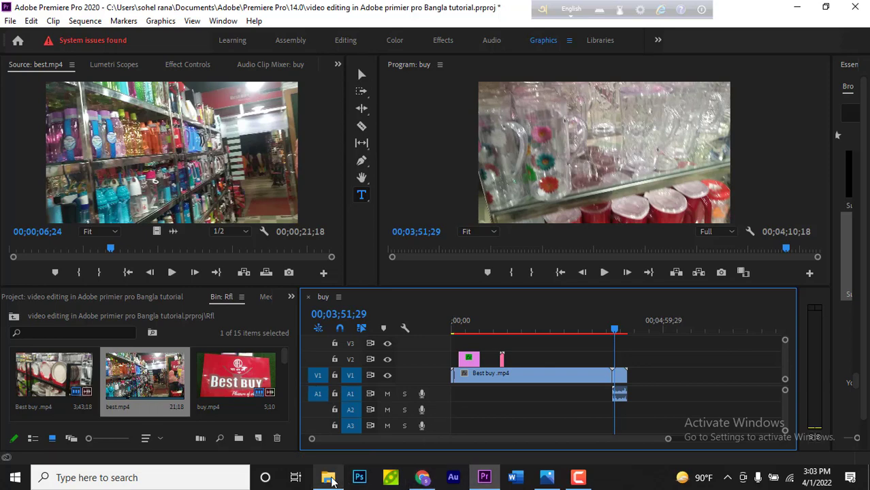
Import order-99518.mp3 from the Downloads folder into the Rfl bin
click(329, 479)
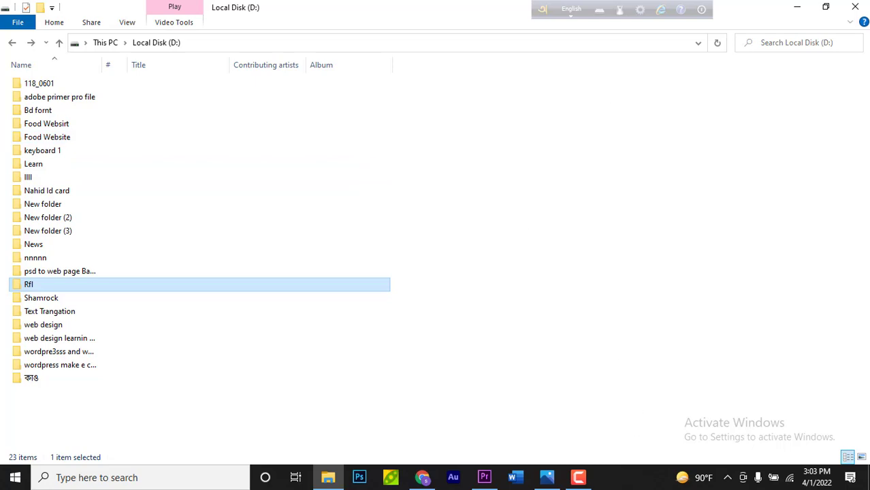
click(581, 479)
click(702, 363)
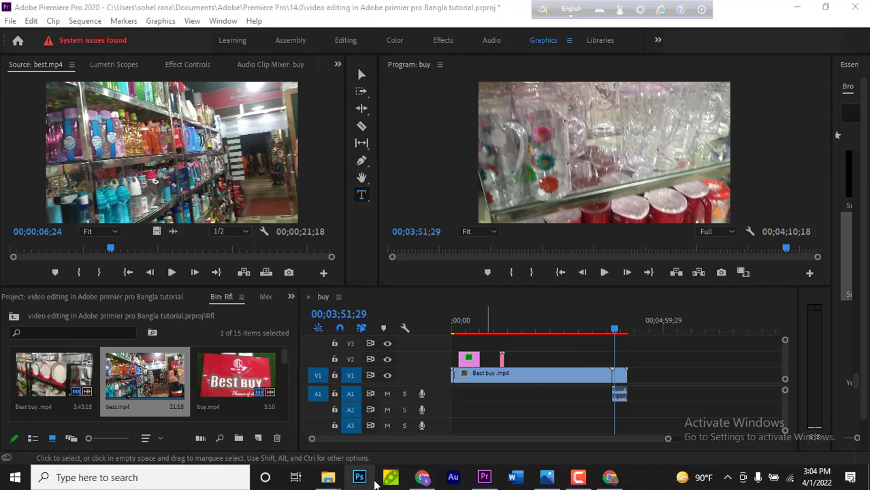
mouse_move(329, 478)
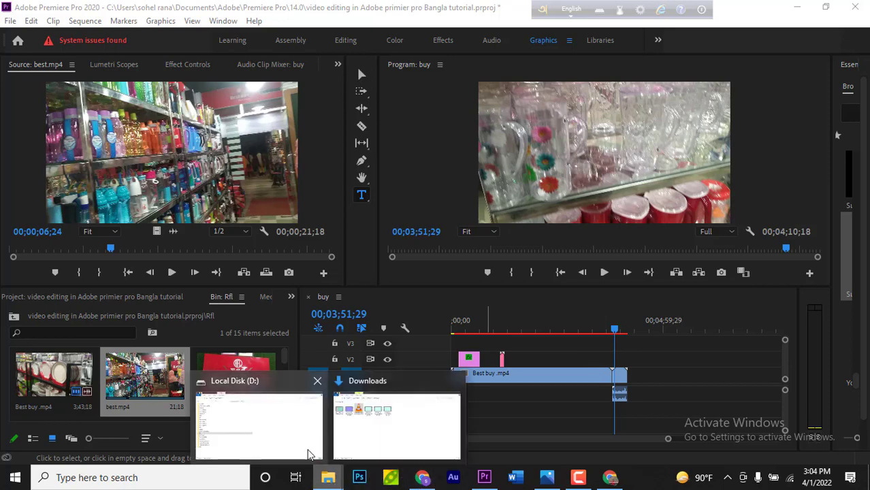
click(367, 429)
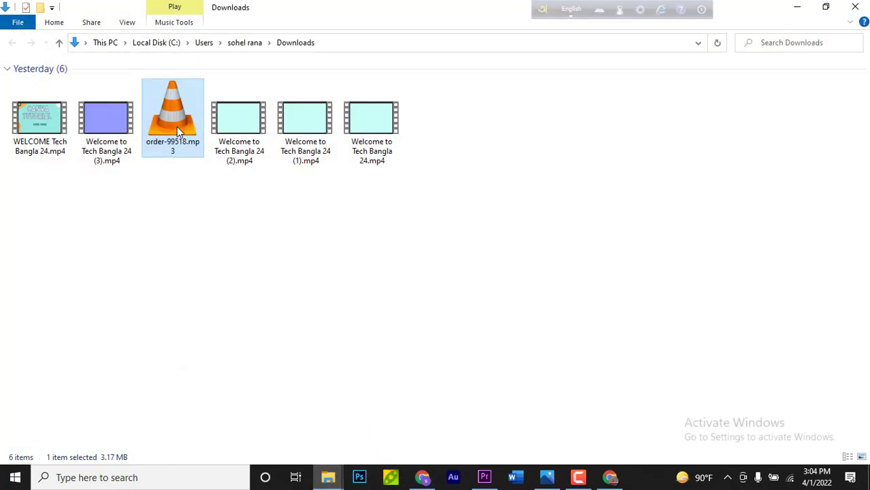
drag(177, 127, 212, 413)
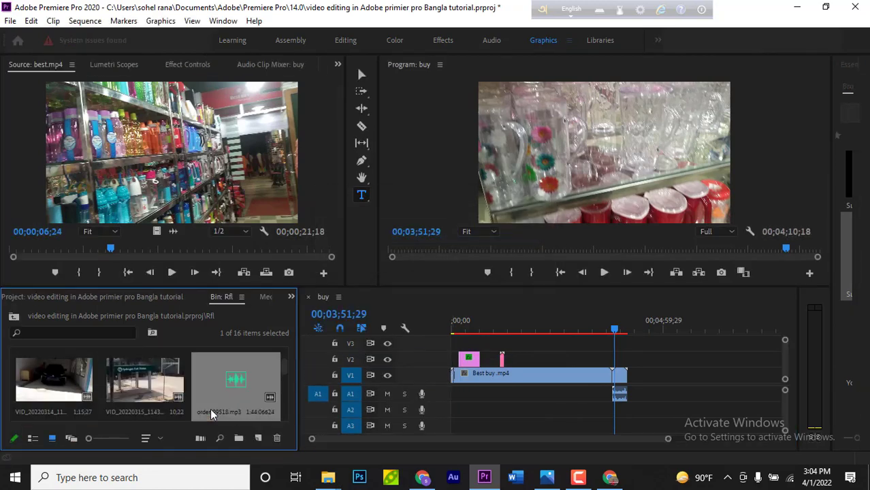
Place order-99518.mp3 at the start of A1 and play the beginning of the sequence with the music
double_click(229, 390)
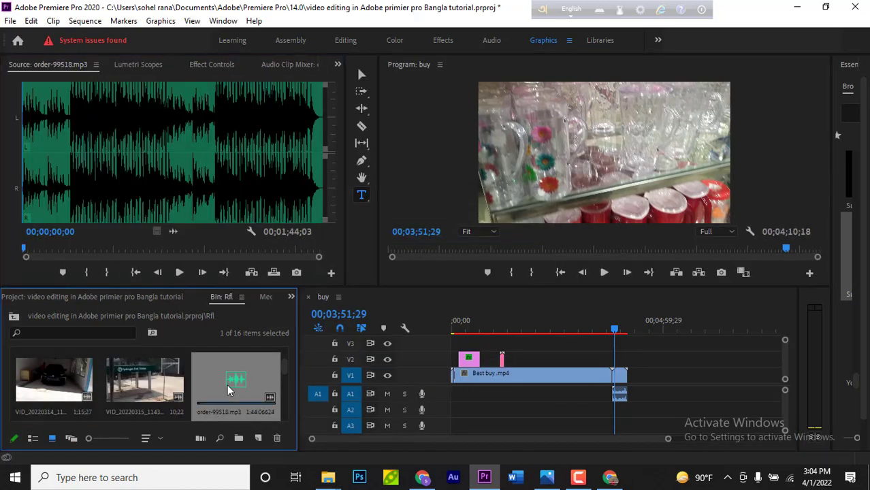
drag(228, 389, 259, 374)
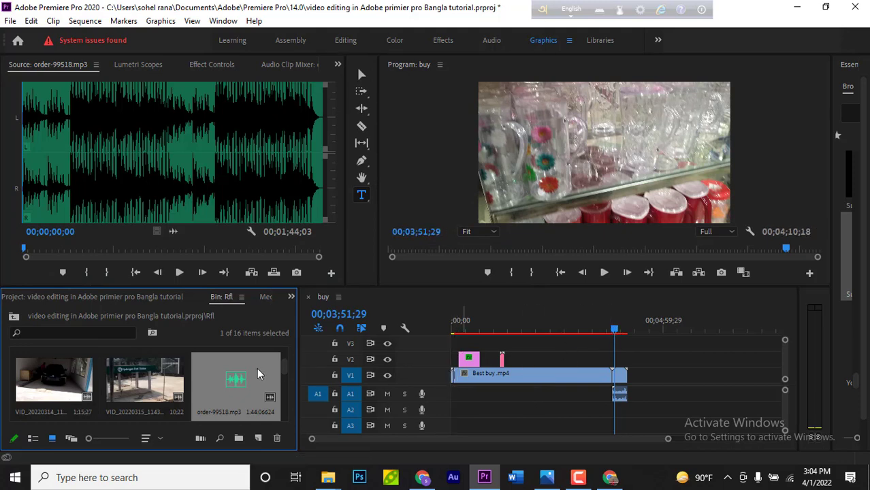
drag(336, 393, 477, 395)
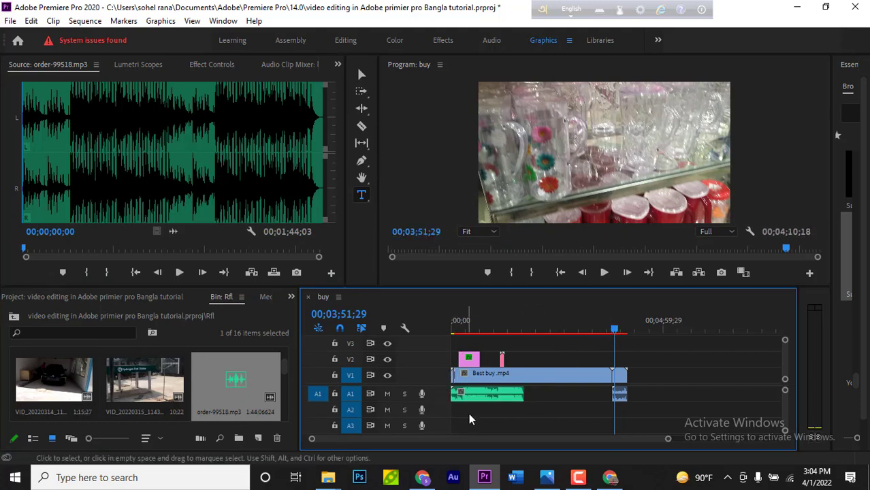
drag(615, 332, 442, 352)
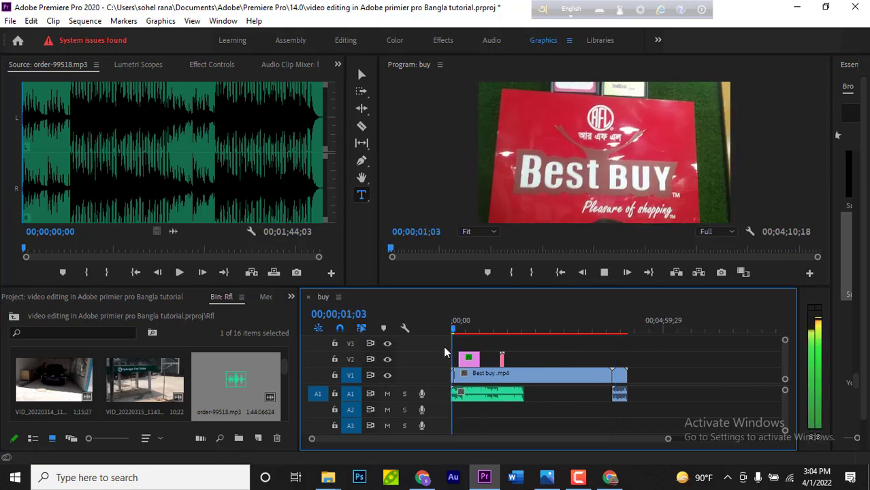
key(space)
Set the volume level of the order-99518.mp3 clip on A1 to 0.0 dB in the Effects workspace while playing it
double_click(470, 399)
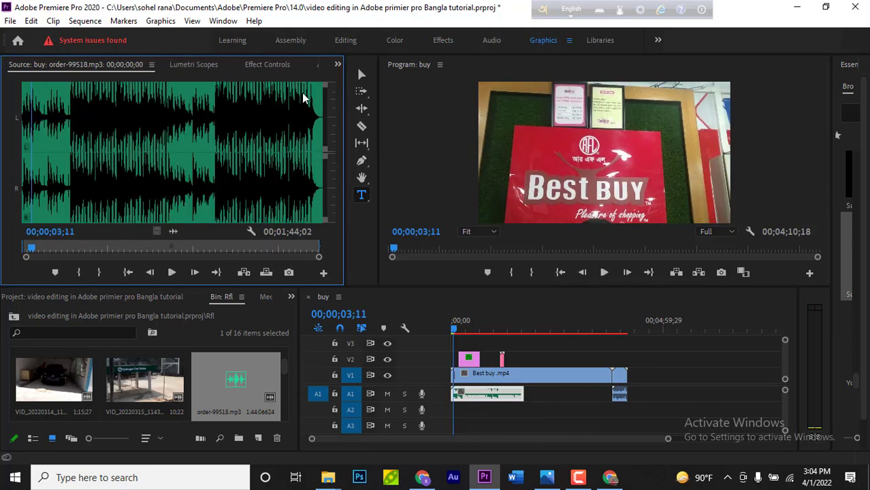
click(441, 40)
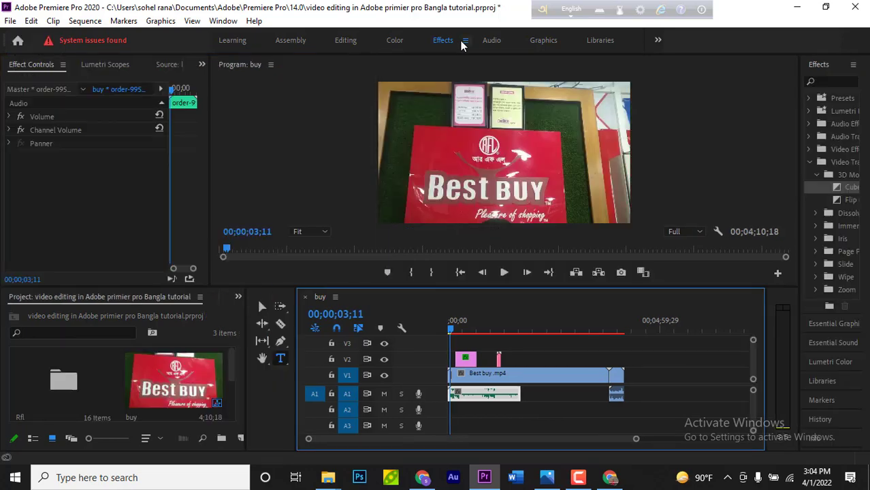
click(32, 118)
click(11, 117)
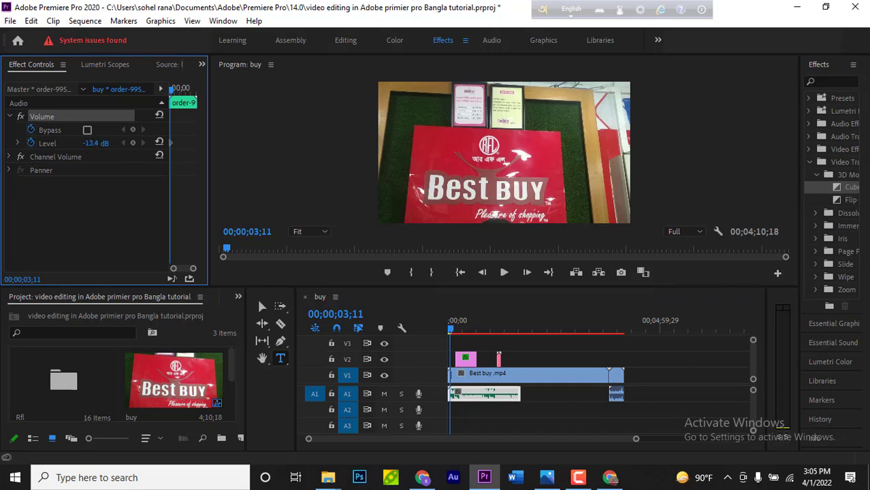
key(space)
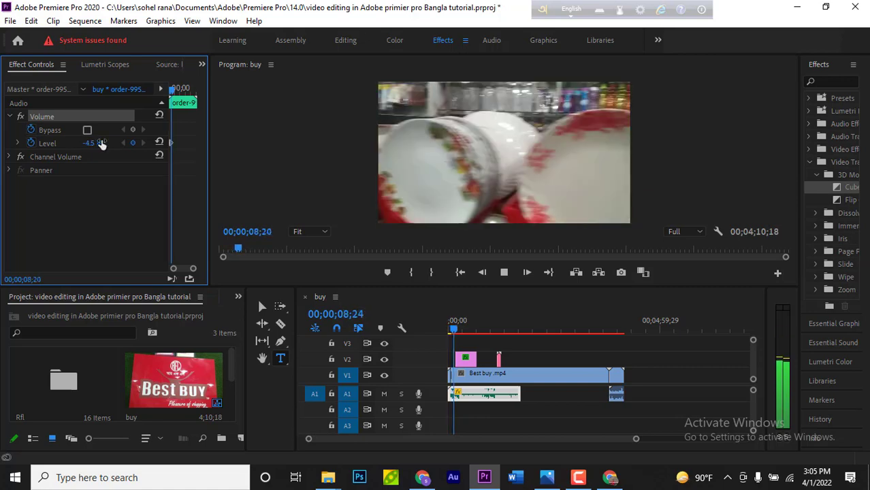
key(space)
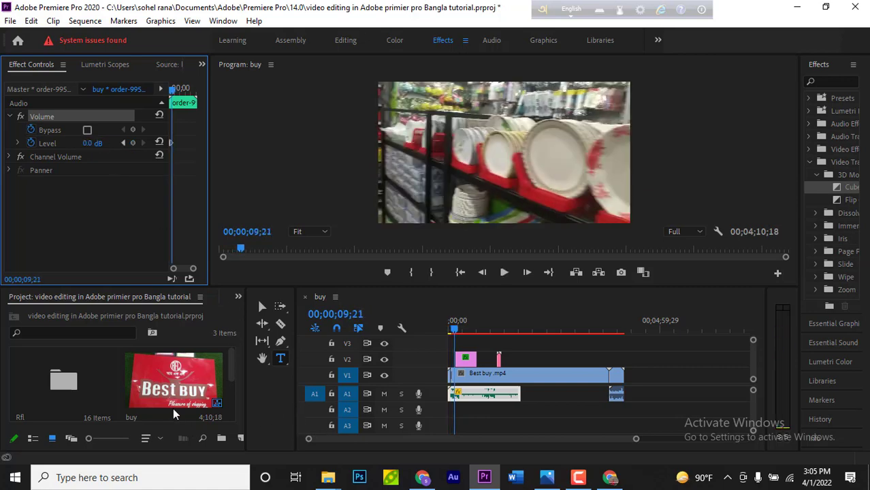
In the Editing workspace, add order-99518.mp3 again on A1 so that it ends where the best.mp4 audio begins, and play briefly
scroll(173, 408, down, 2)
scroll(172, 405, up, 2)
click(344, 45)
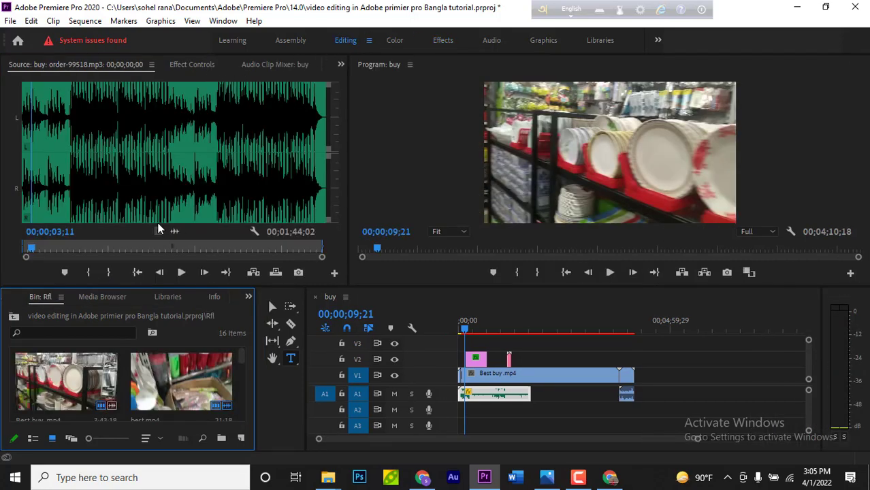
drag(173, 231, 546, 396)
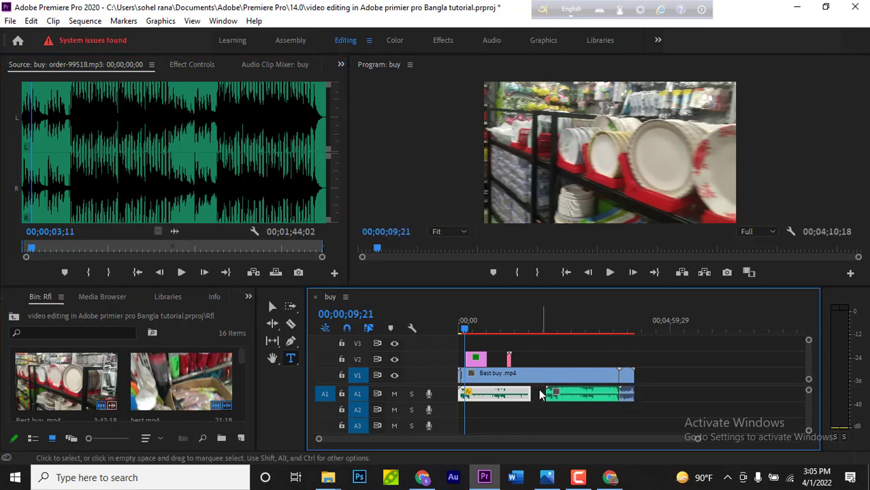
key(space)
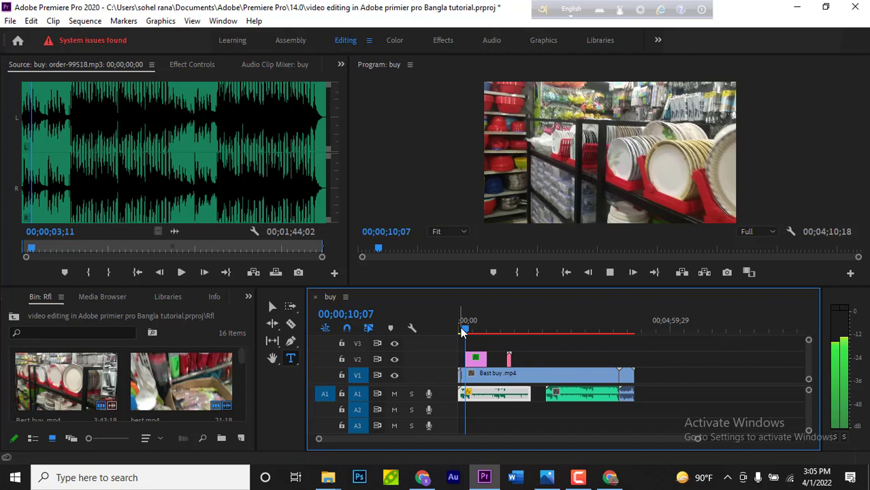
key(space)
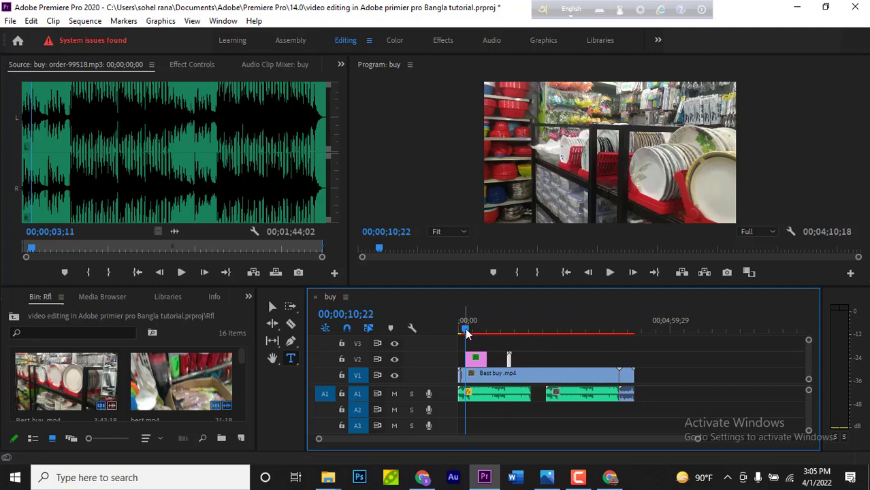
Duplicate the Subscribe 03 graphic and place the copy on V2 over the later part of Best buy .mp4
drag(467, 333, 639, 340)
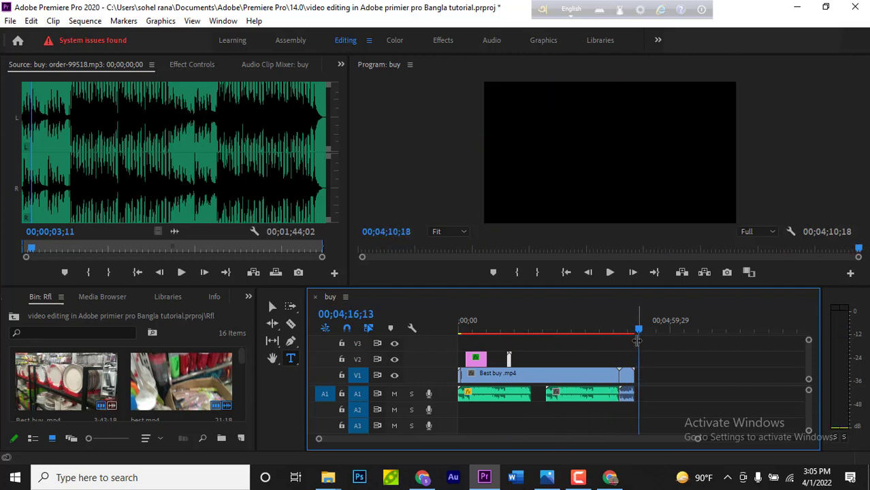
key(ctrl+v)
drag(641, 377, 596, 359)
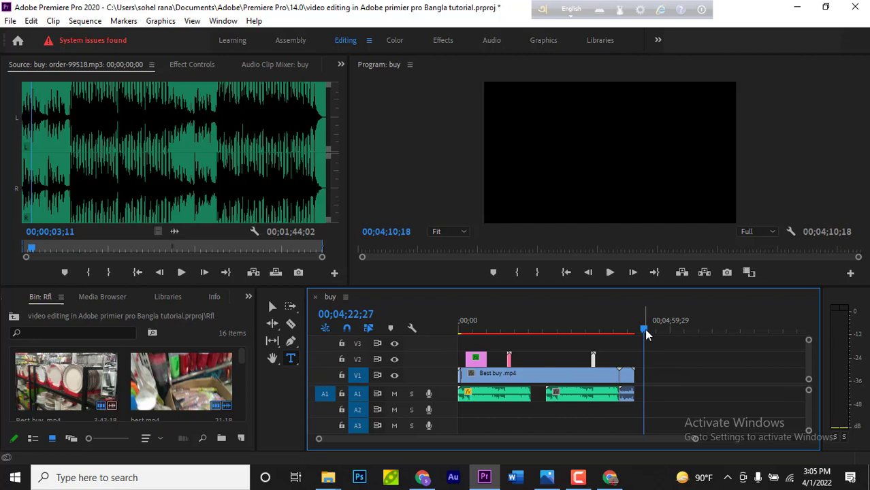
Play the sequence from its start, skip to the closing seconds and stop the playback at 00;04;05;21
drag(647, 334, 442, 350)
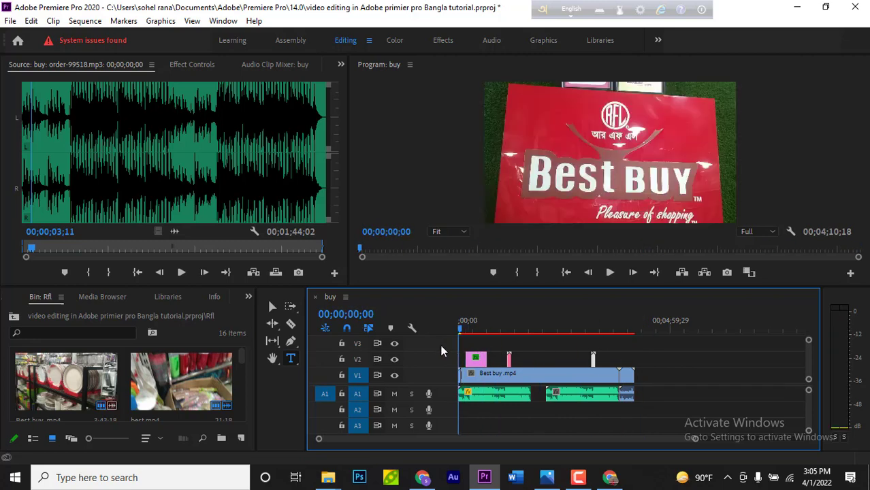
key(space)
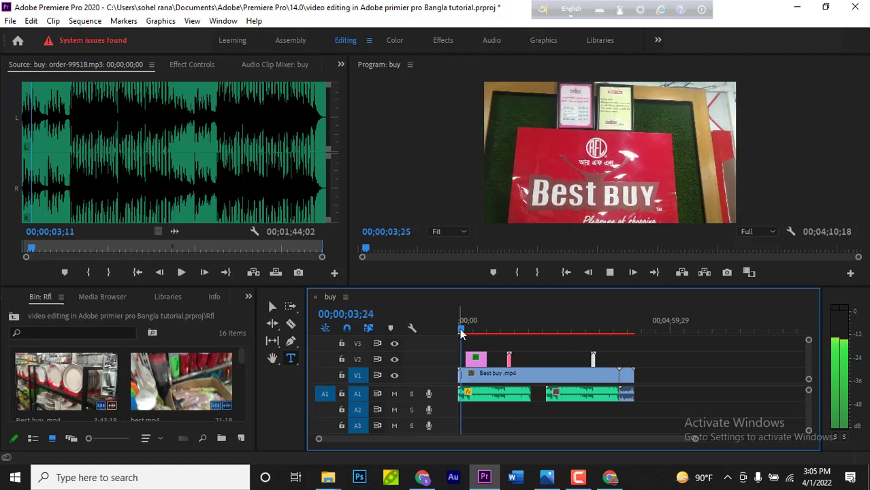
drag(461, 334, 629, 361)
key(space)
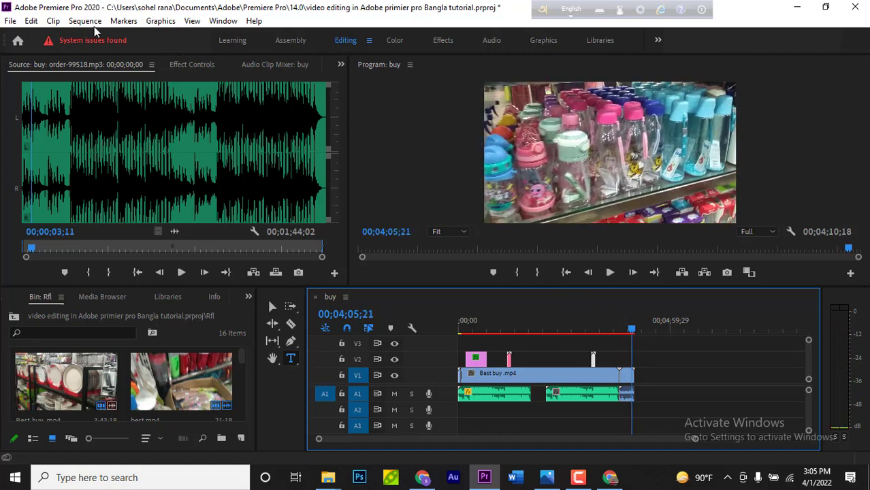
Open the media export settings for the buy sequence
click(12, 22)
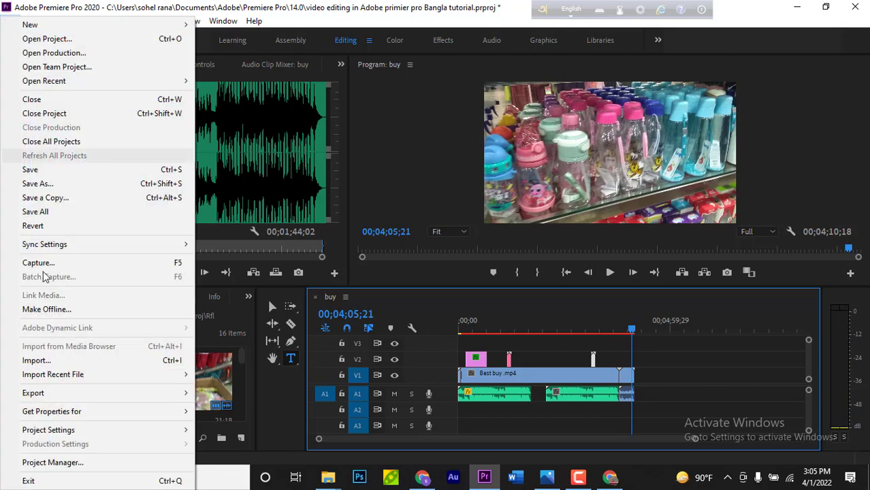
mouse_move(82, 404)
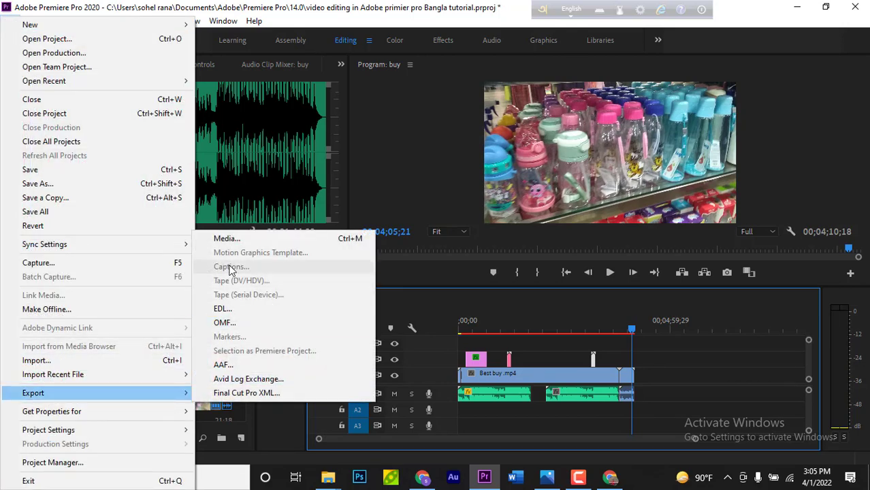
click(259, 240)
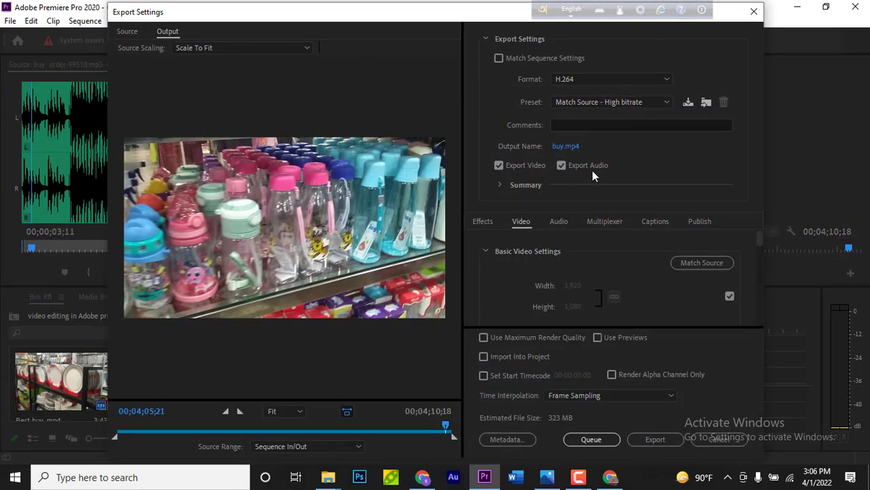
Name the output file Rpf Best Baey in the adobe primer pro file folder and export it directly with the current settings
click(572, 148)
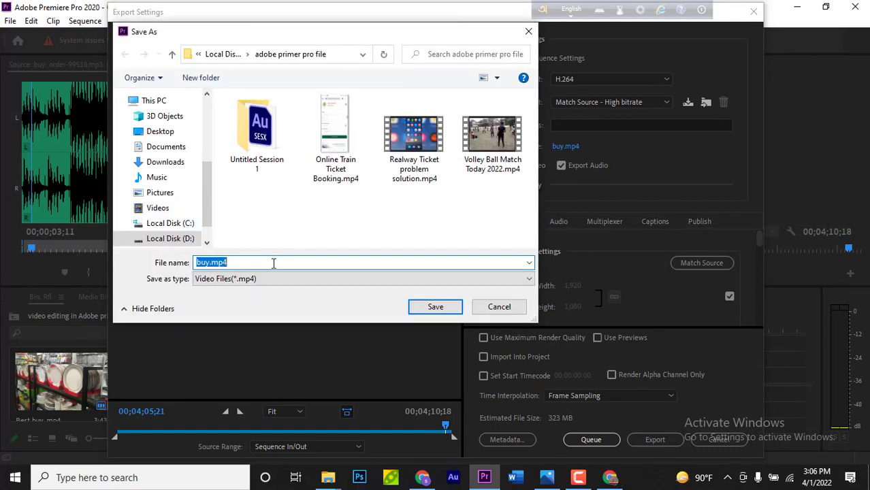
text(Rpf )
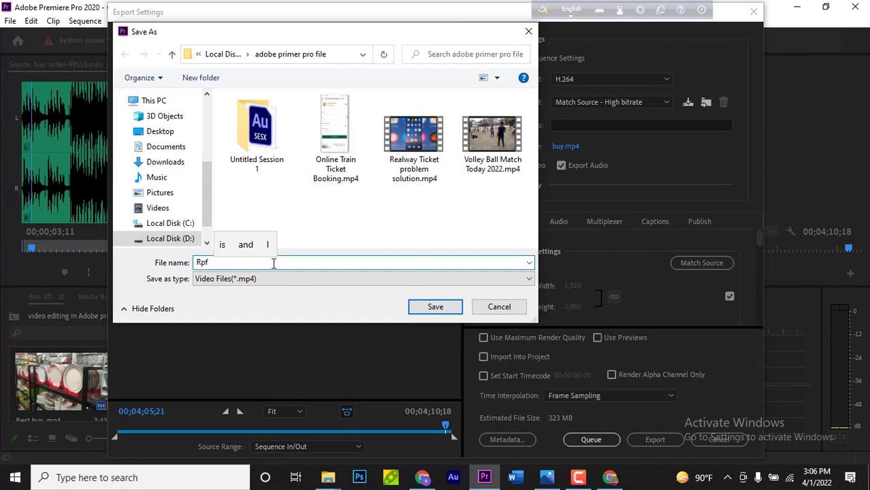
text(Best )
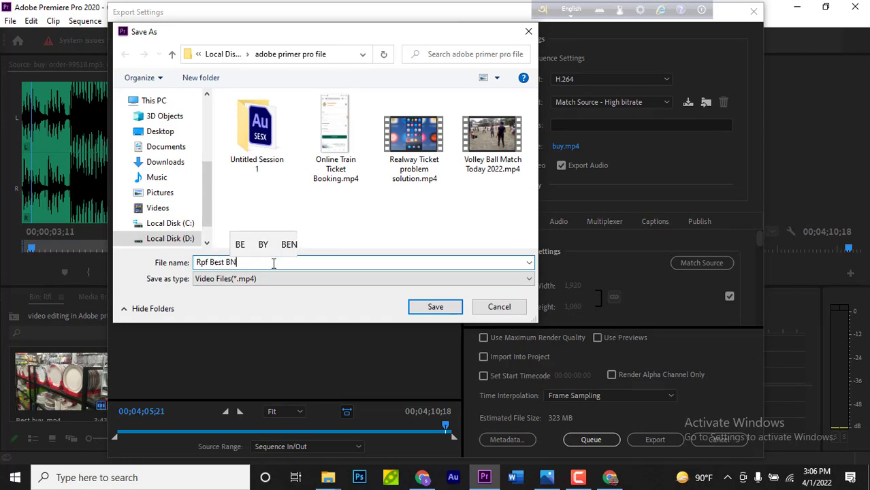
text(BN)
key(BackSpace)
text(u)
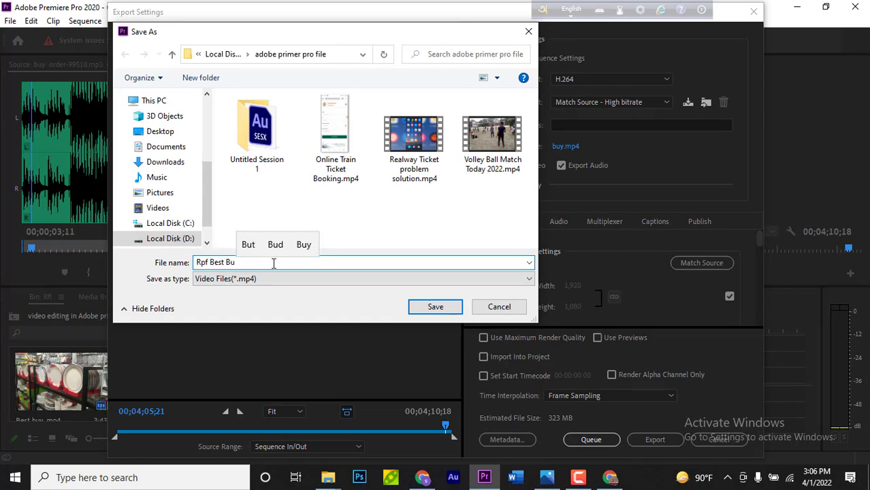
key(BackSpace)
text(ay)
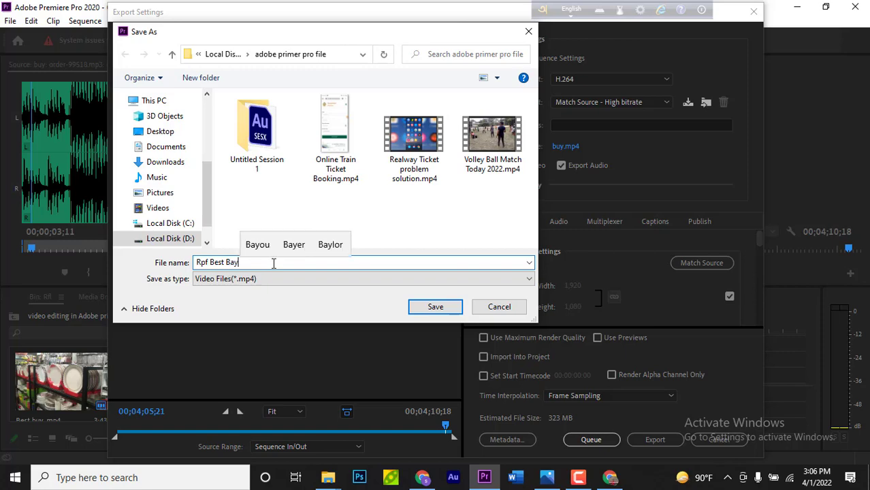
key(BackSpace)
text(e)
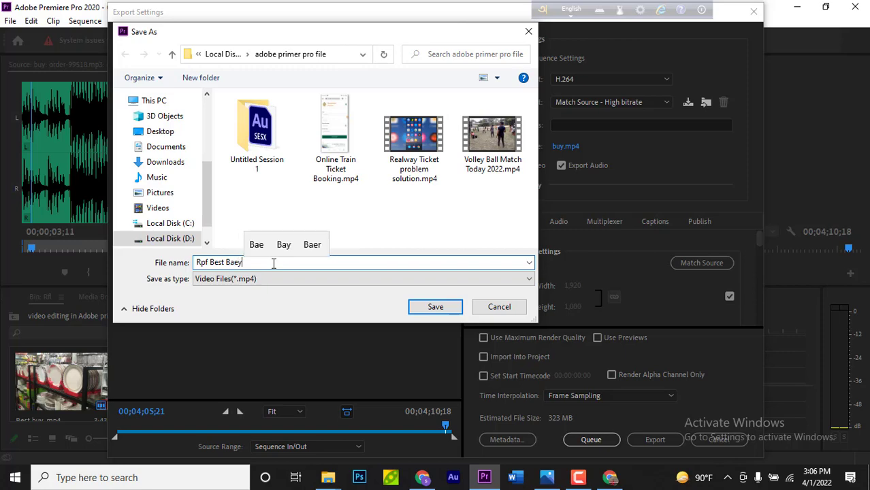
text(y)
click(426, 307)
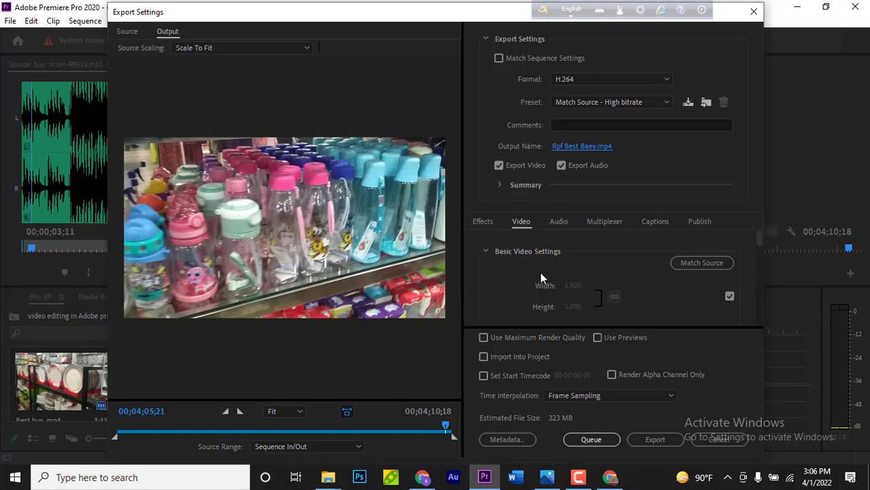
click(656, 439)
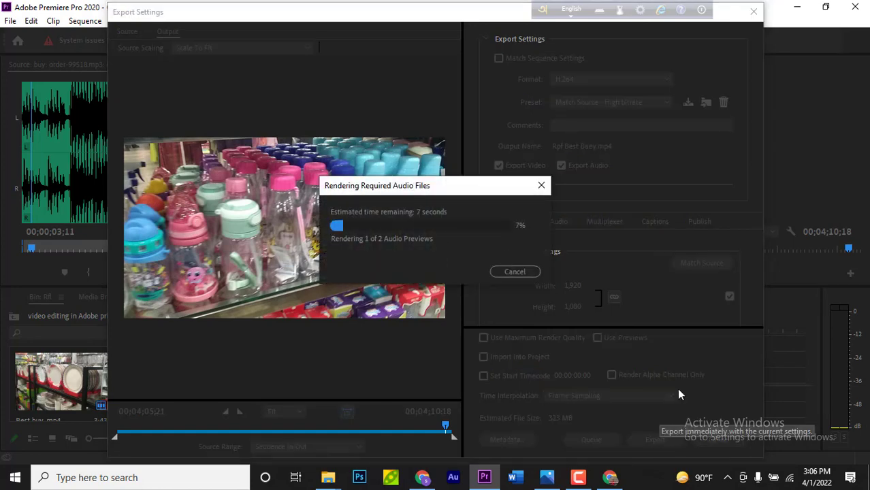